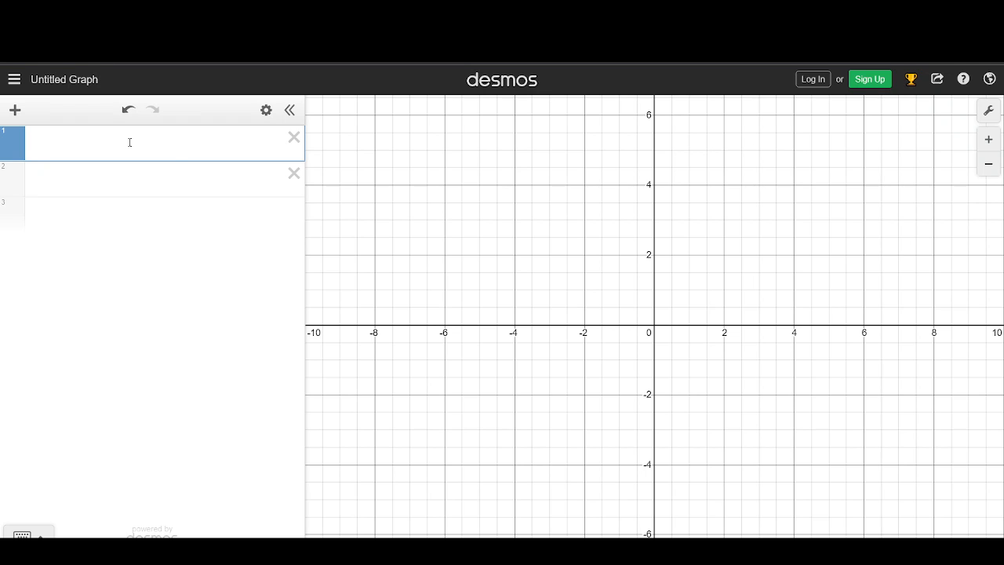
Step: Graph the lines y = 2x + 1 and f(x) = -3x - 2 as the first two expressions
type("y = 2x + 1")
left_click(109, 180)
type("f(x)")
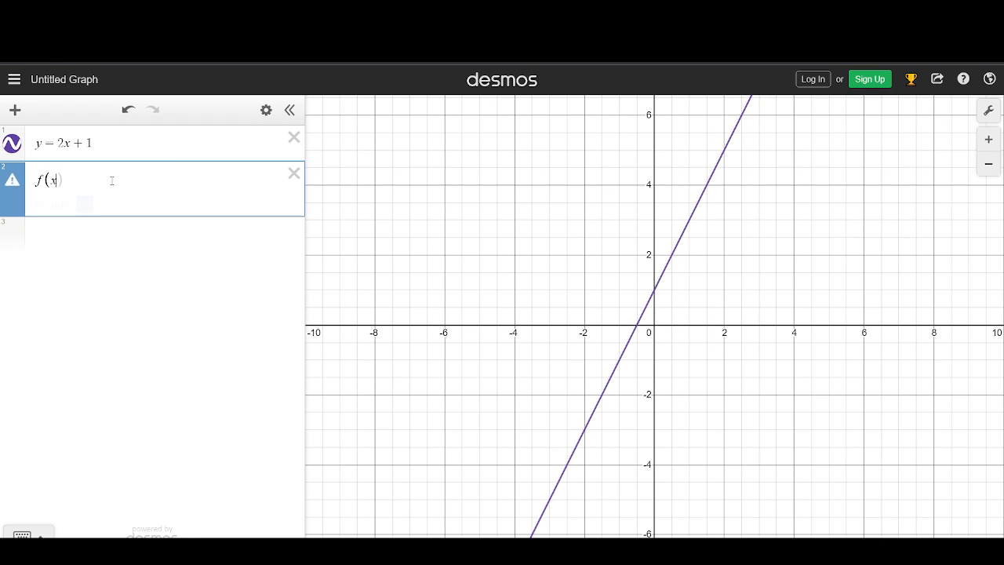
type("=")
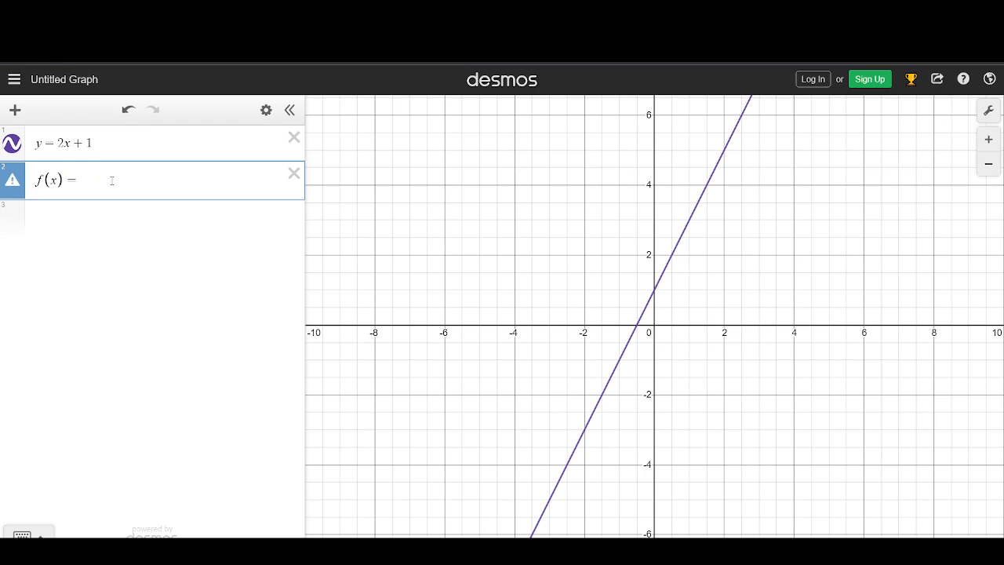
type("-3x")
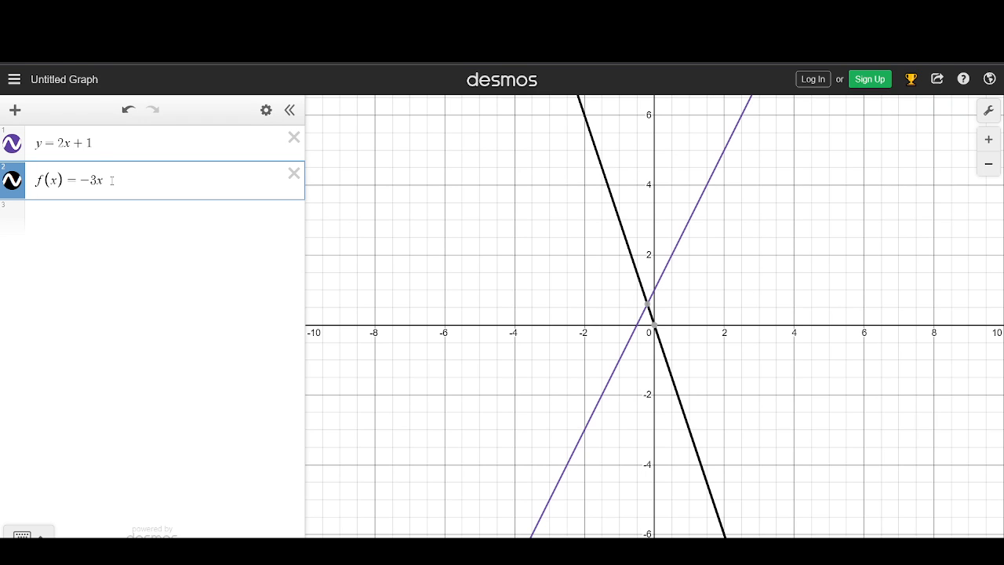
type("_")
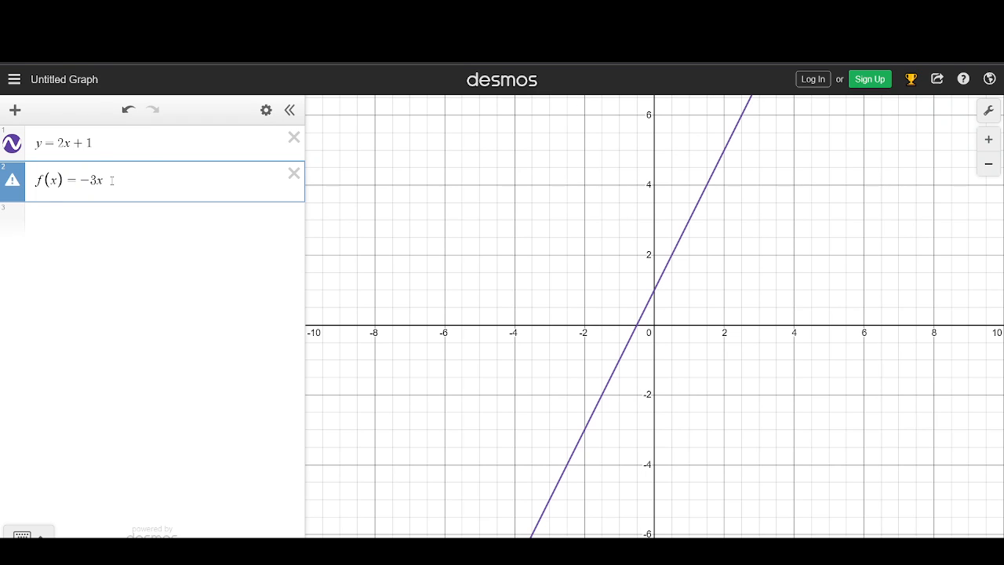
key("BackSpace")
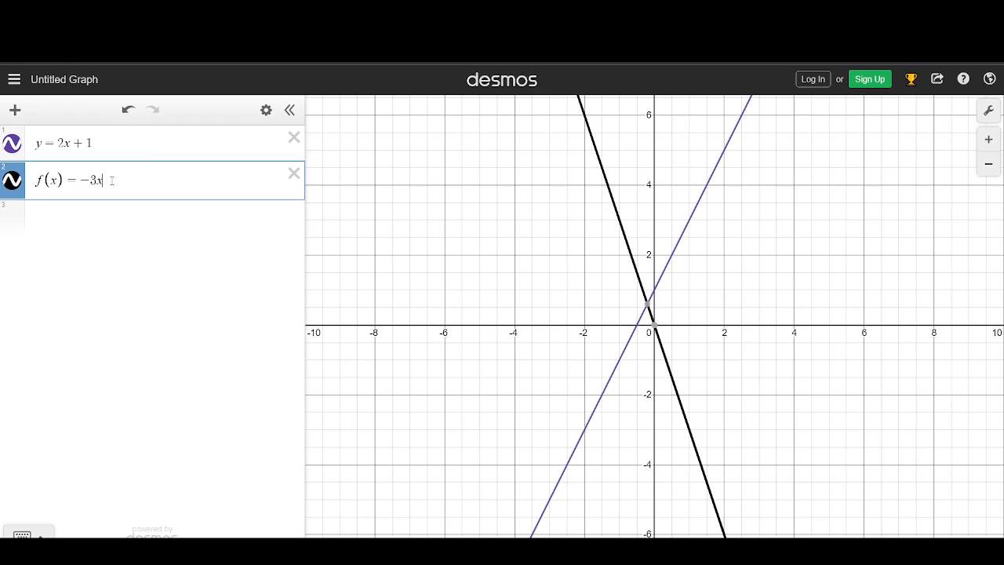
type("-2")
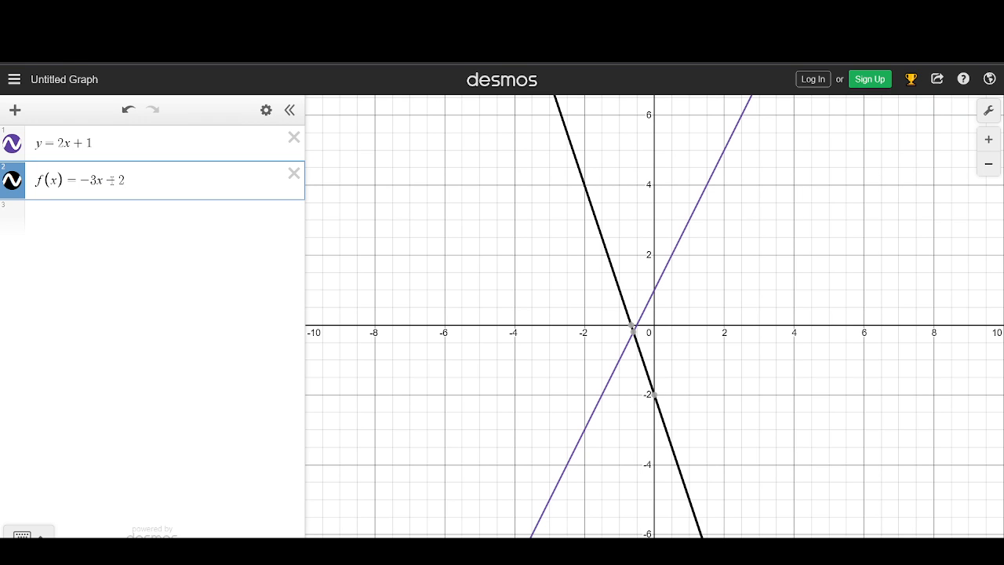
left_click(582, 365)
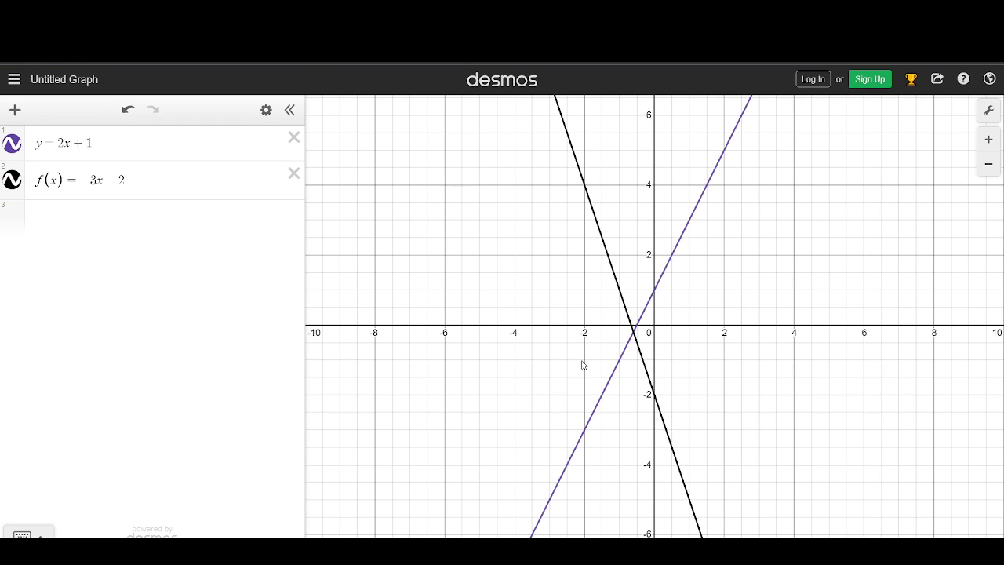
Step: Hide and show the graphs of y = 2x + 1 and f(x) = -3x - 2 in turn, leaving both shown
left_click(13, 147)
left_click(11, 180)
left_click(12, 143)
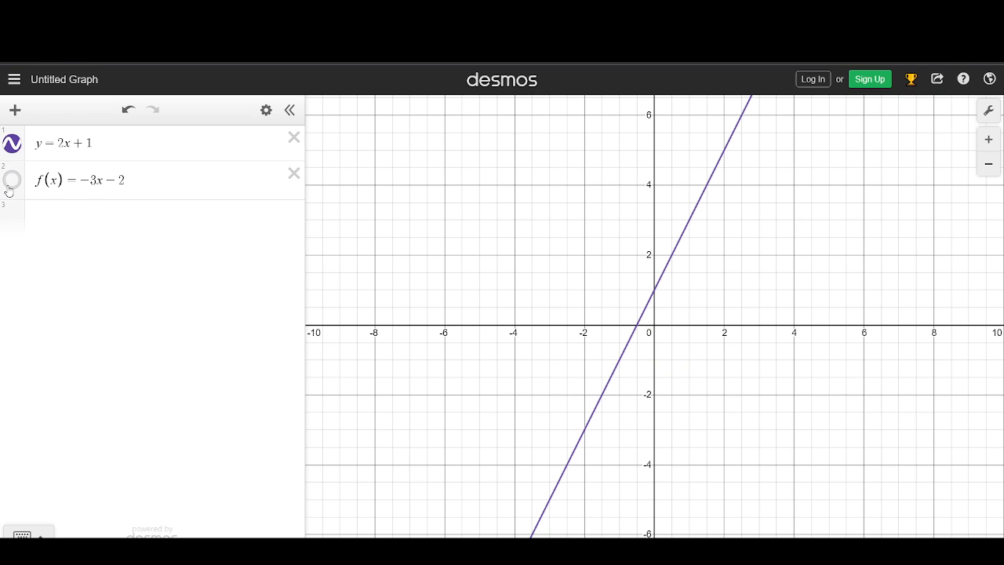
left_click(11, 179)
left_click(12, 142)
left_click(12, 179)
left_click(12, 142)
left_click(12, 180)
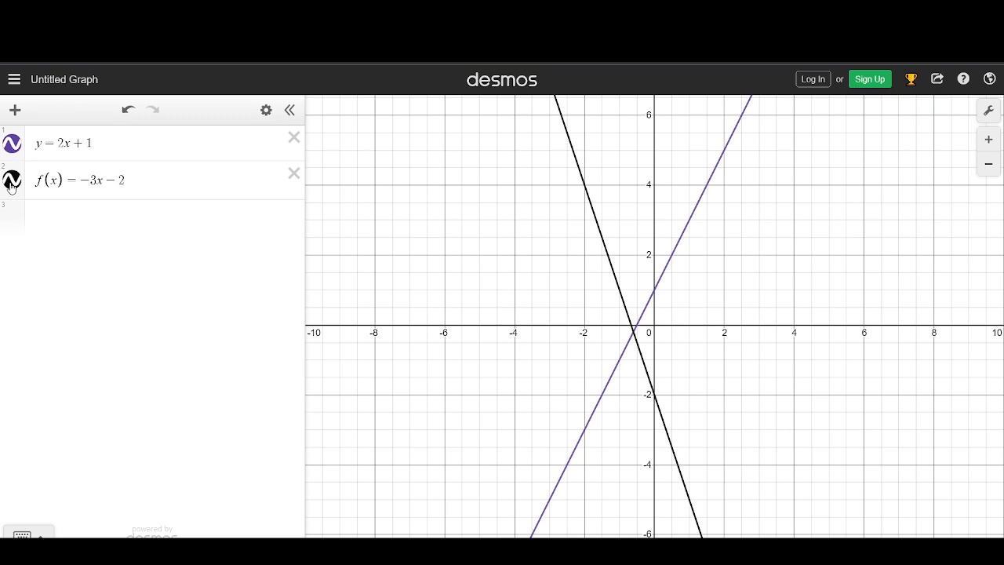
Step: Change the line colour of f(x) = -3x - 2 to blue
left_click(265, 111)
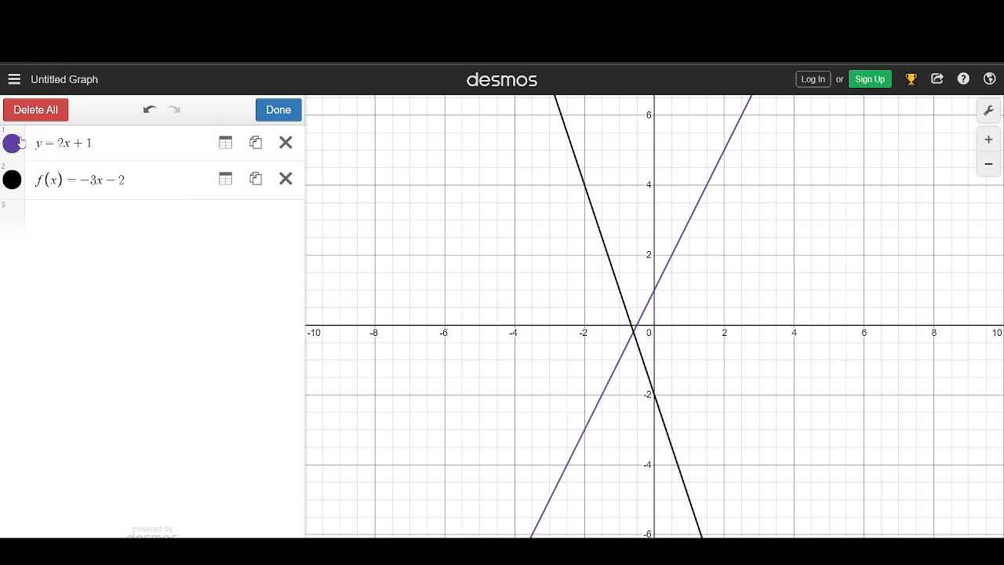
left_click(14, 183)
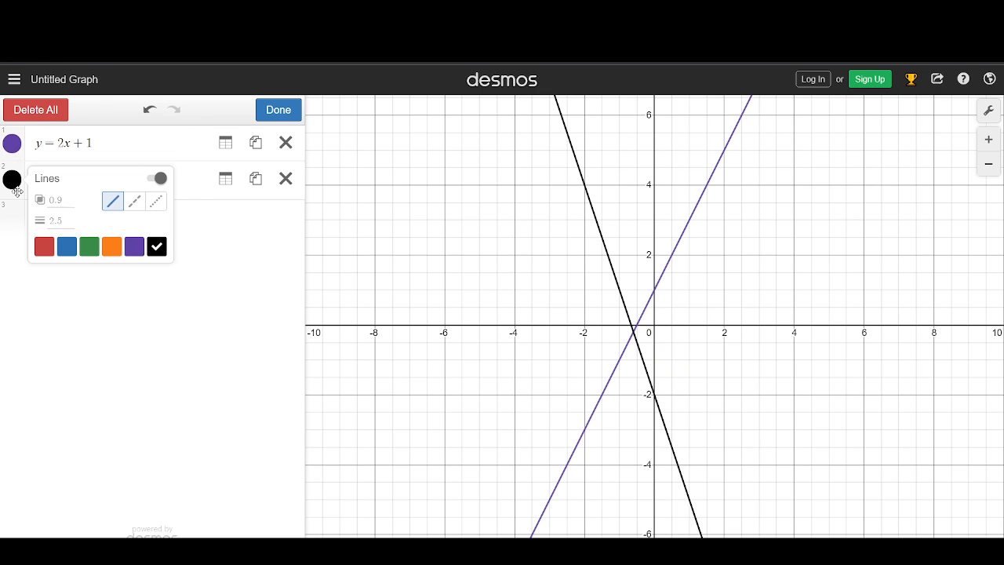
left_click(66, 247)
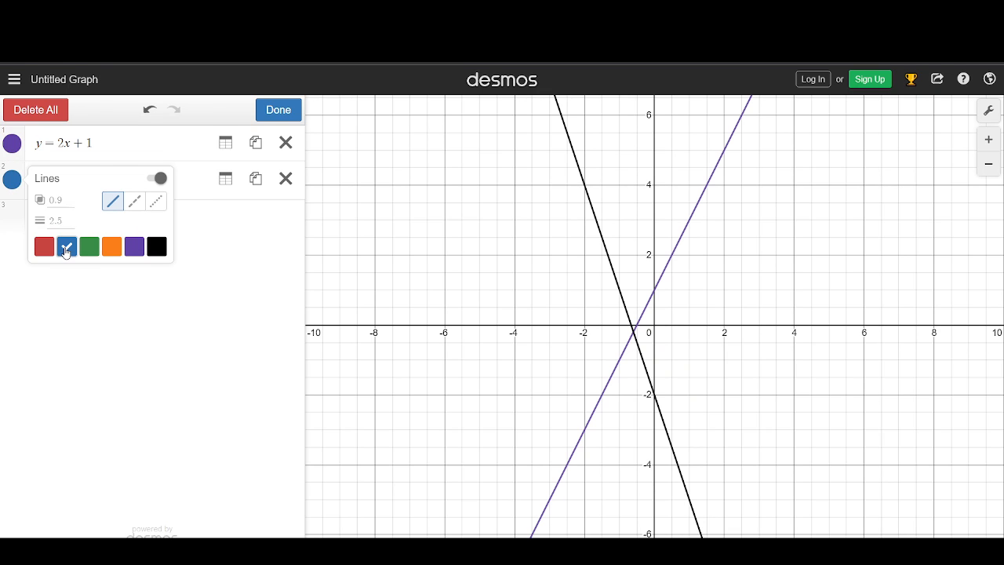
left_click(265, 320)
Step: Try the dashed and dotted line styles on f(x) = -3x - 2, return it to solid, and finish editing the list
left_click(14, 184)
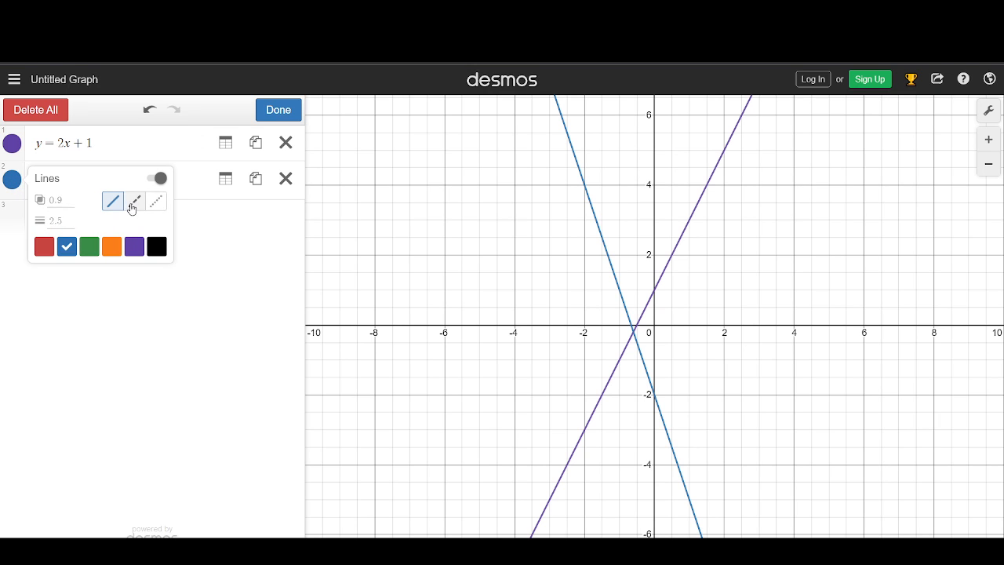
left_click(134, 203)
left_click(157, 205)
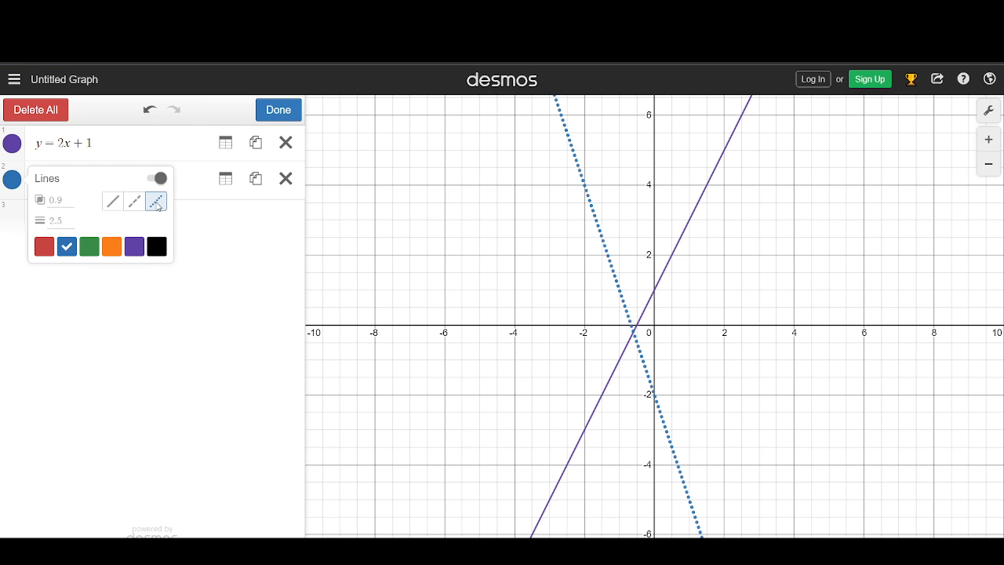
left_click(113, 201)
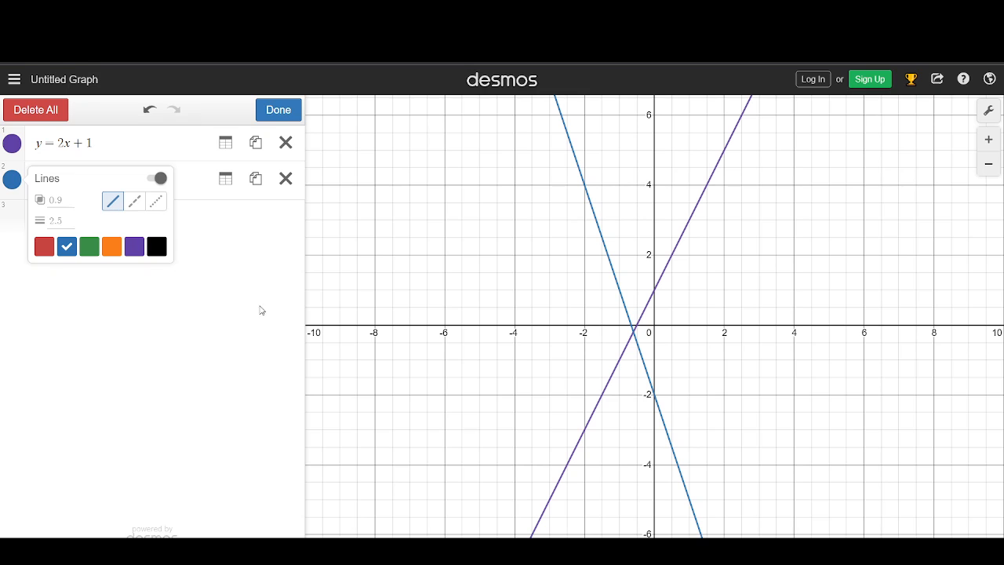
left_click(279, 115)
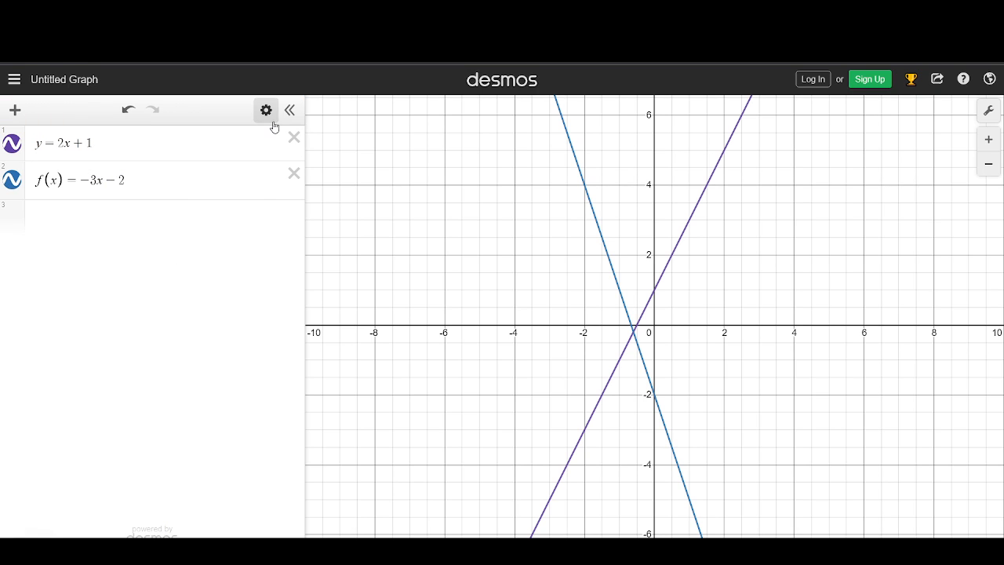
Step: Graph the parabola y = 3x^2 + 1 as the third expression
left_click(66, 221)
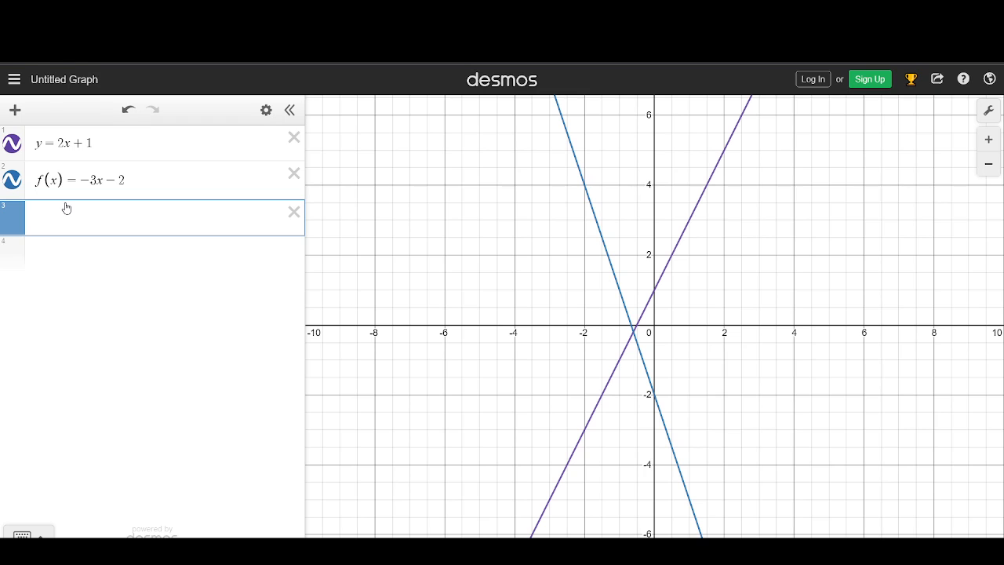
type("y = 3x")
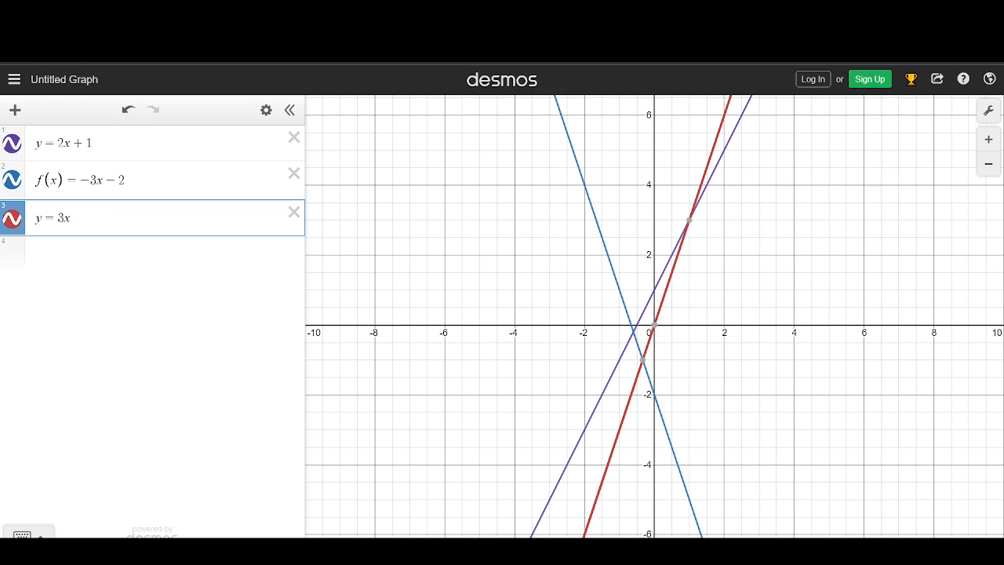
type("^")
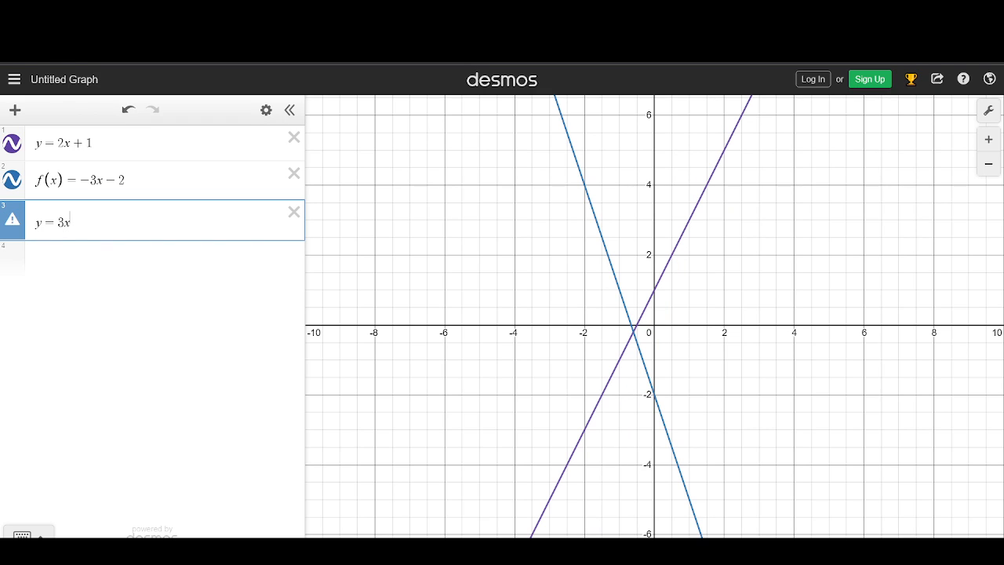
type("2")
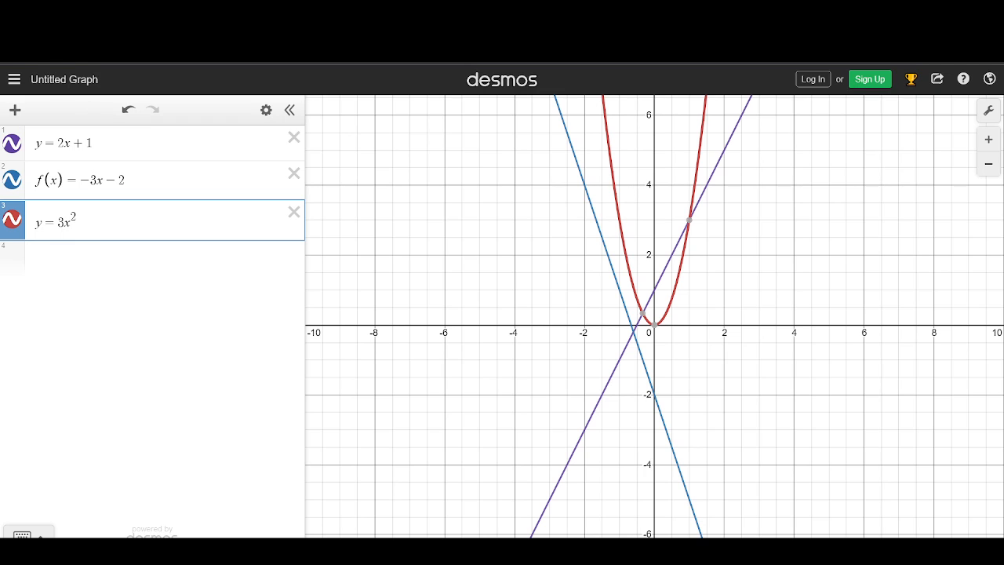
key("Right")
type("+1")
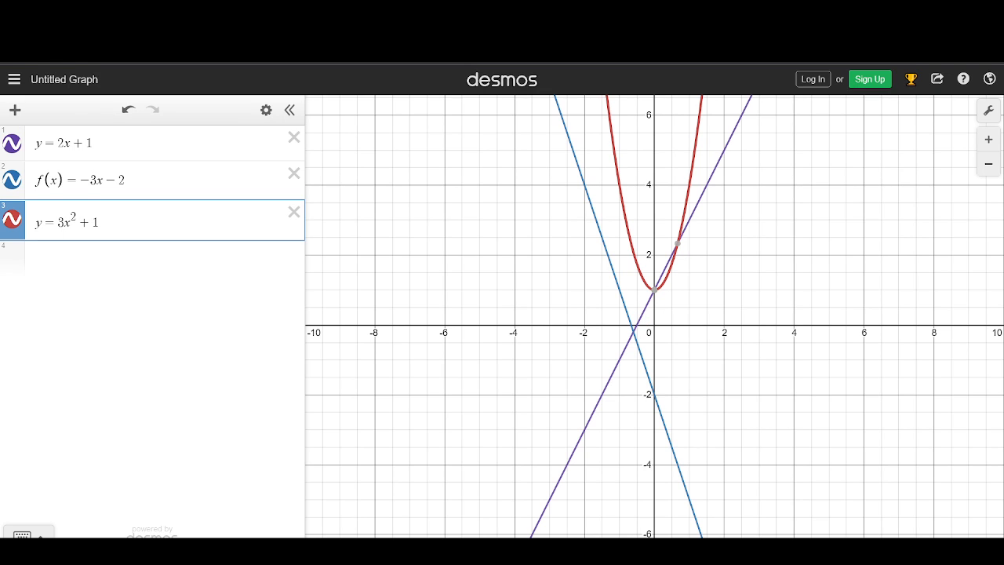
Step: Try the parenthesised exponent (2 + 1) on x in the third expression
left_click(125, 181)
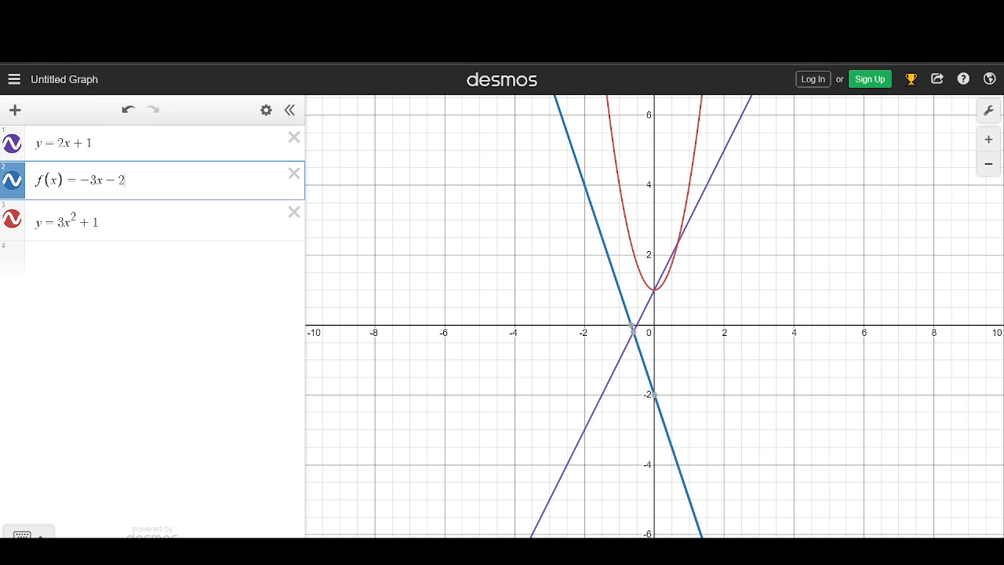
left_click(73, 219)
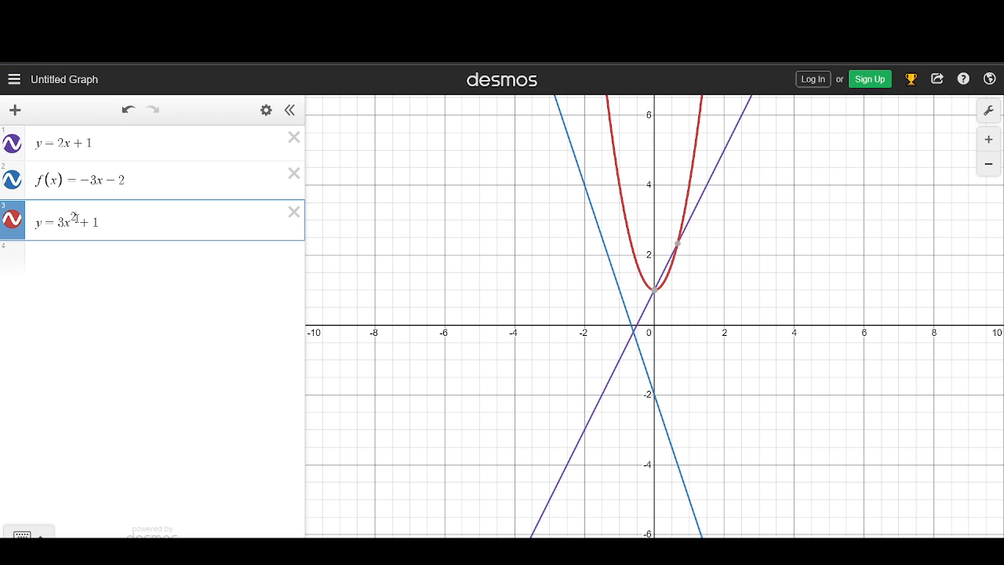
type("(2")
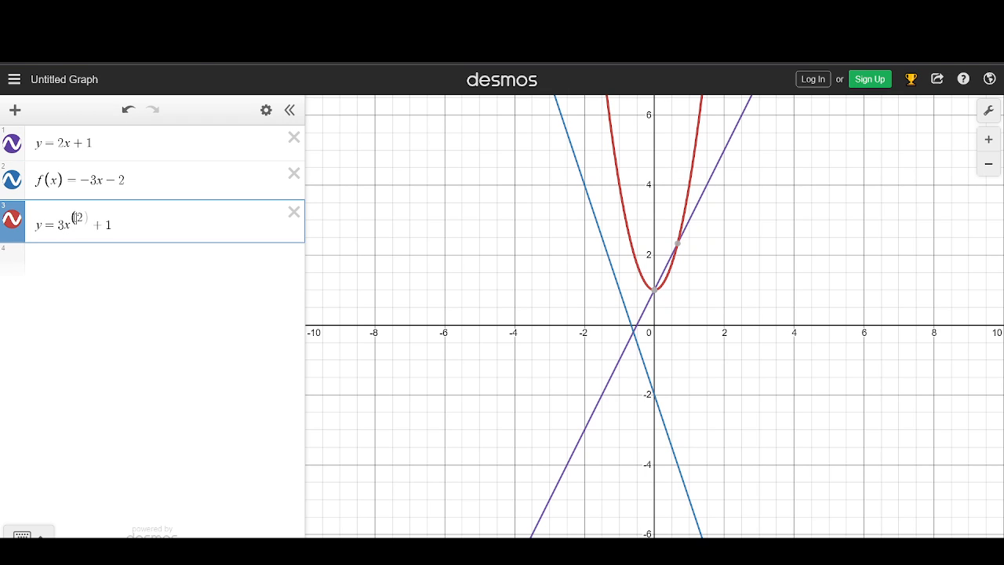
type("+")
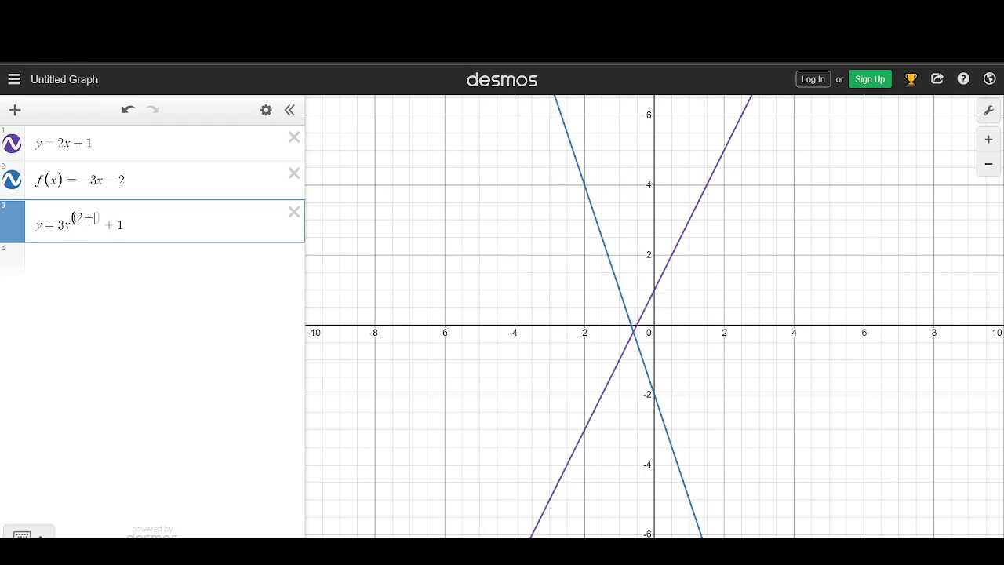
type("1")
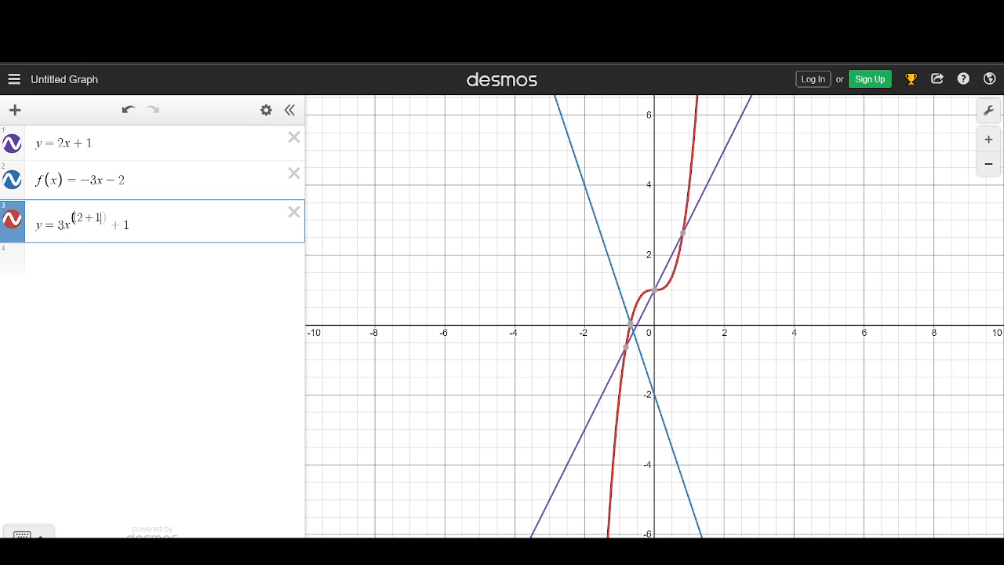
type(")")
Step: Remove the parenthesised exponent from the third expression and set it back to 2
key("BackSpace")
key("BackSpace")
key("BackSpace")
key("BackSpace")
key("BackSpace")
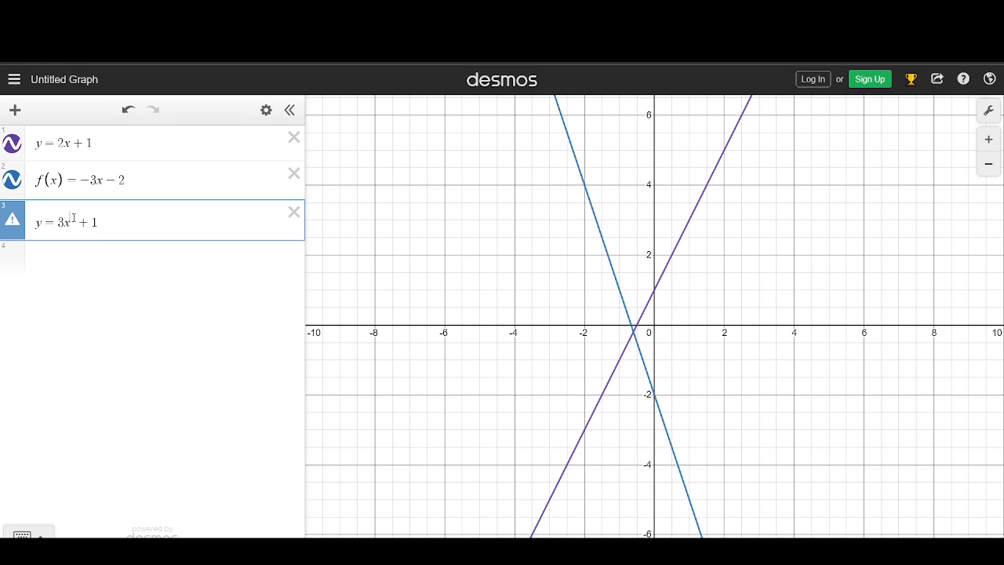
type("2")
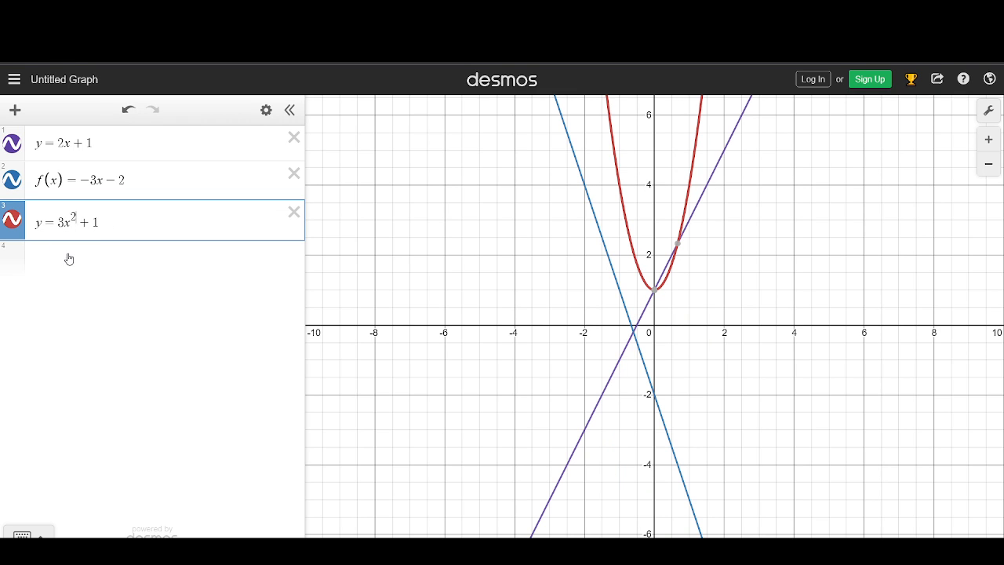
Step: Show the on-screen keypad and enter f(x) = -1/2 x as the fourth expression, with 1/2 as a stacked fraction
left_click(67, 257)
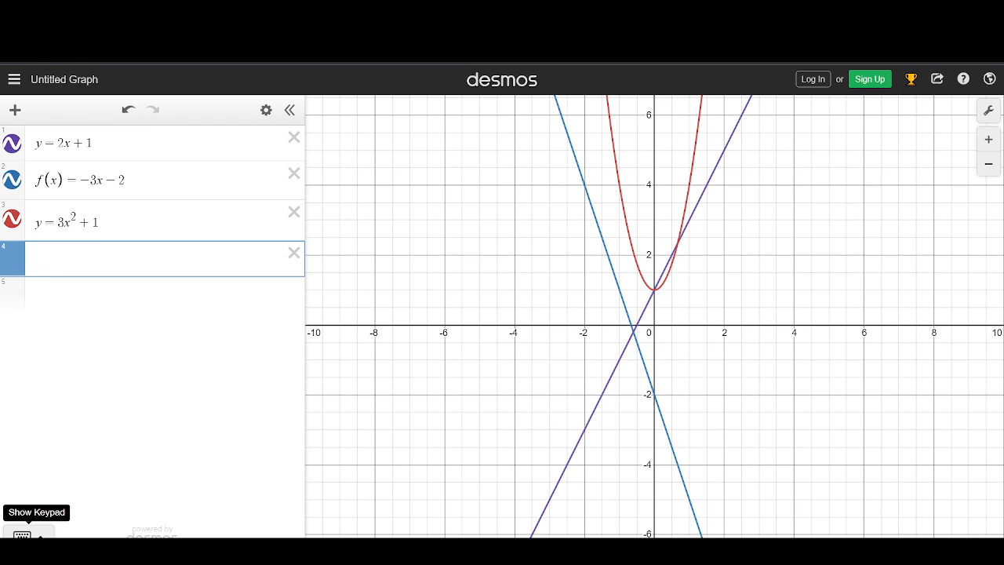
left_click(22, 535)
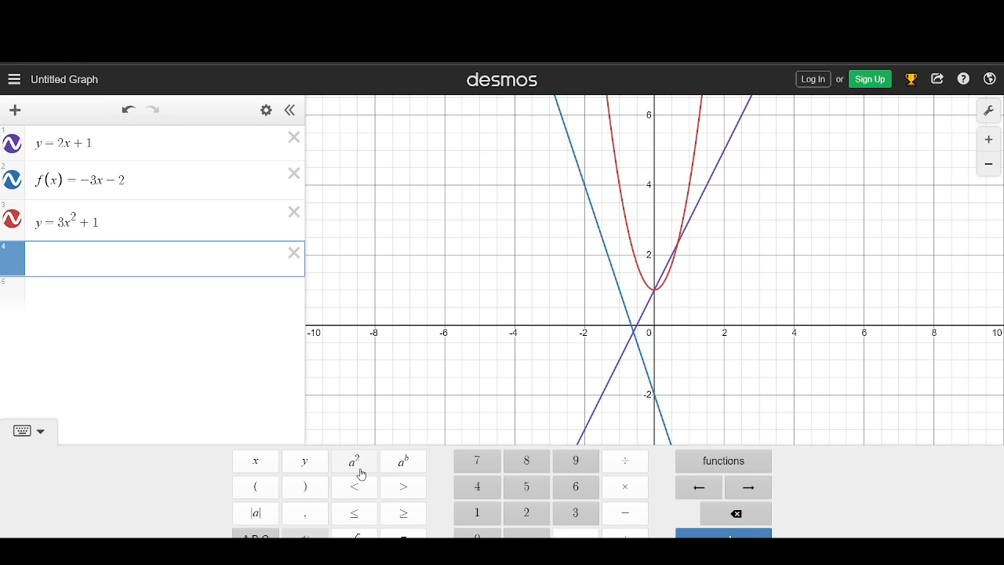
type("f(x")
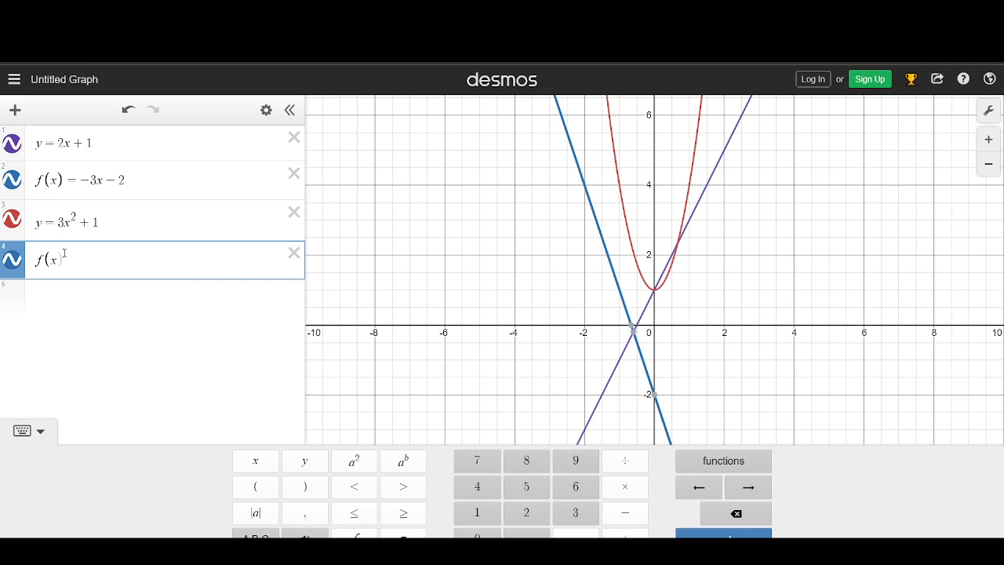
type(")=")
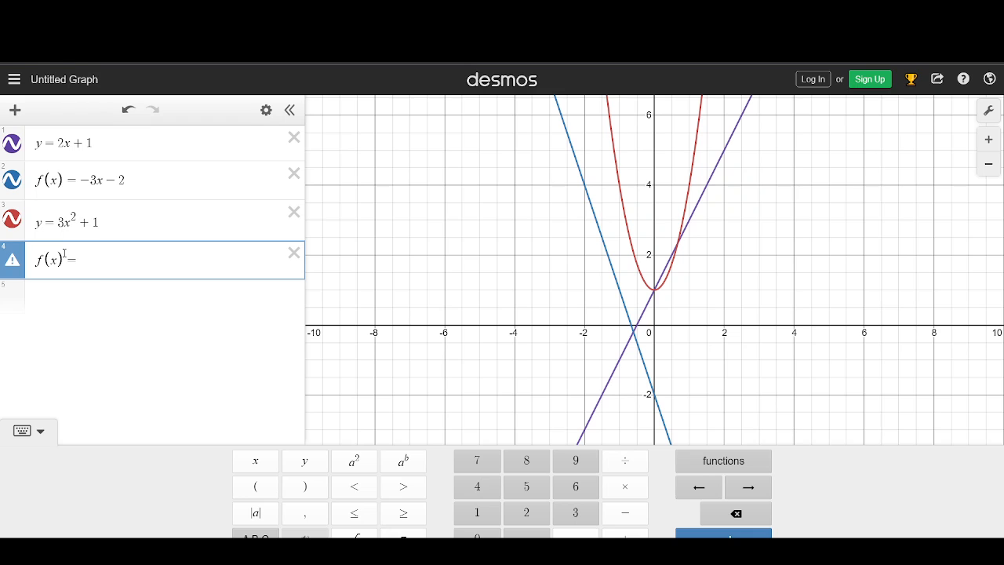
type("-1")
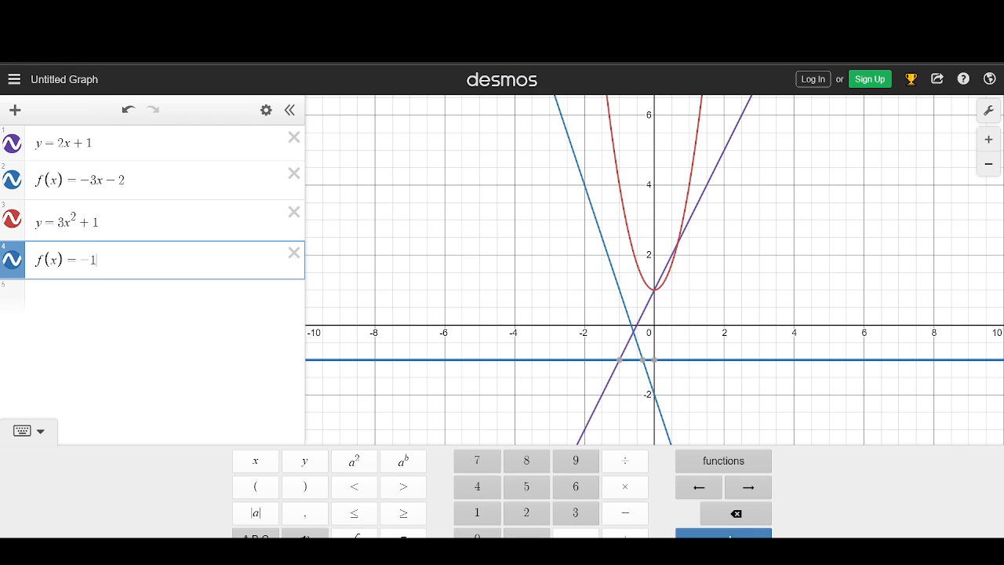
left_click(625, 462)
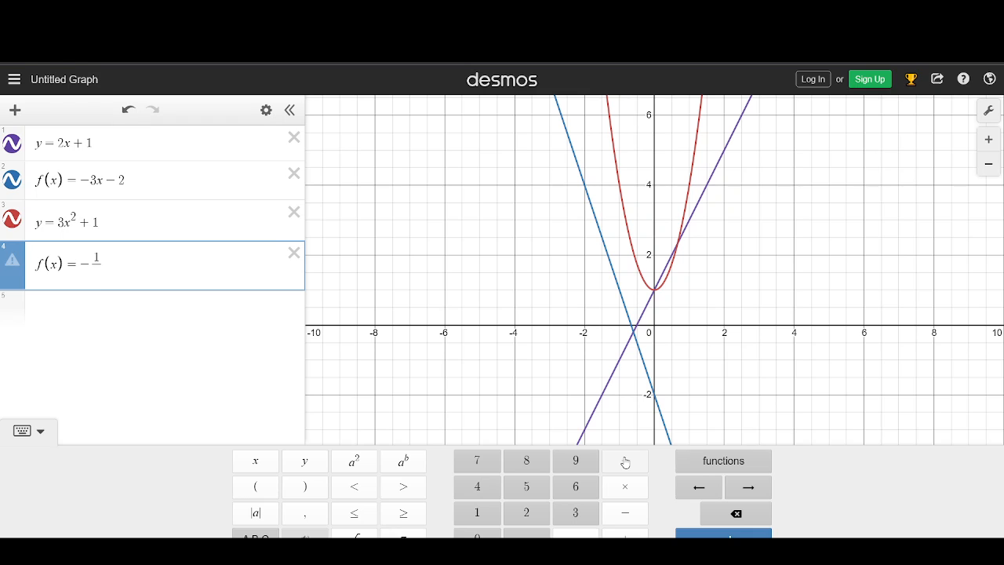
type("2x")
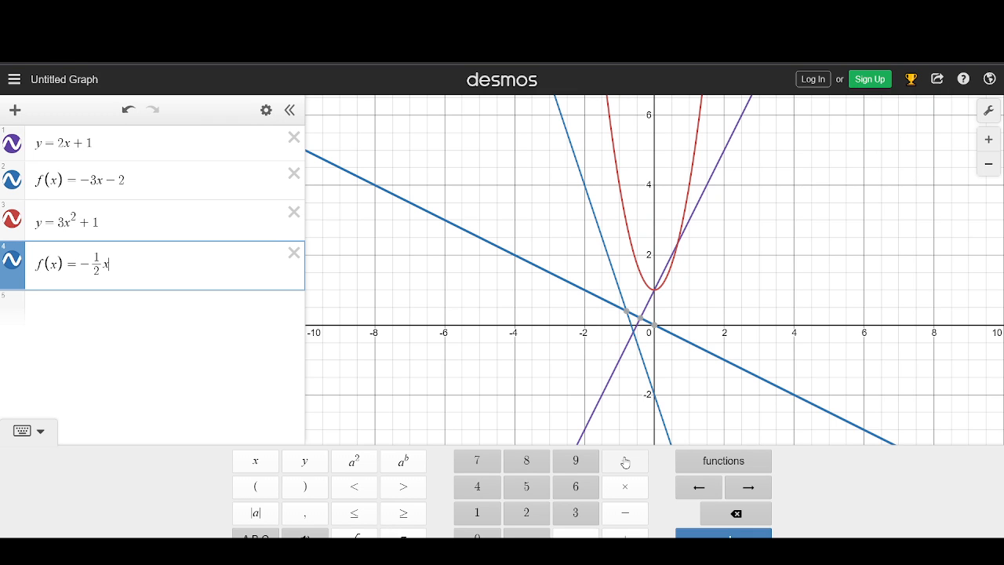
Step: Square the x in the fourth expression so it reads f(x) = -1/2 x^2
type("^")
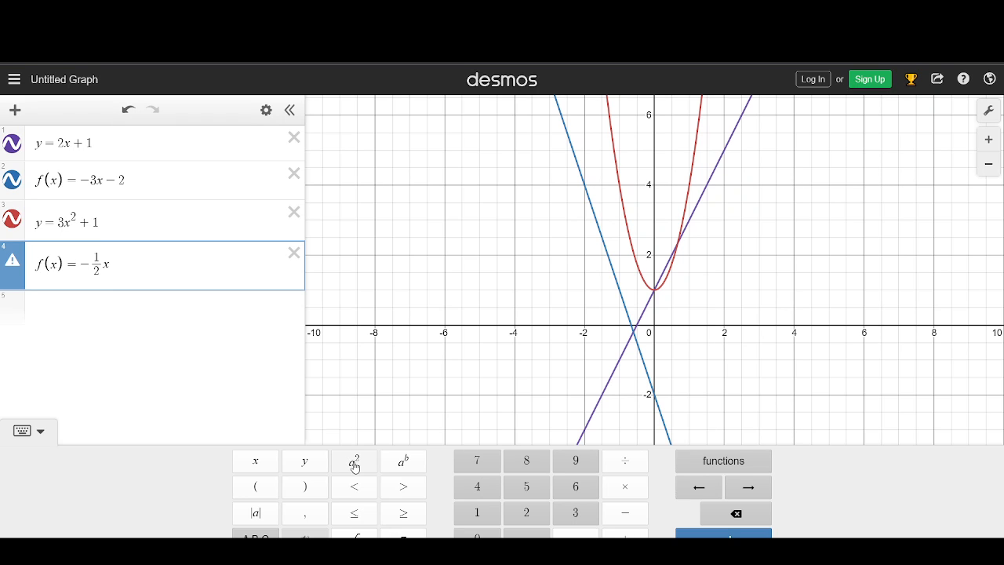
key("BackSpace")
left_click(354, 464)
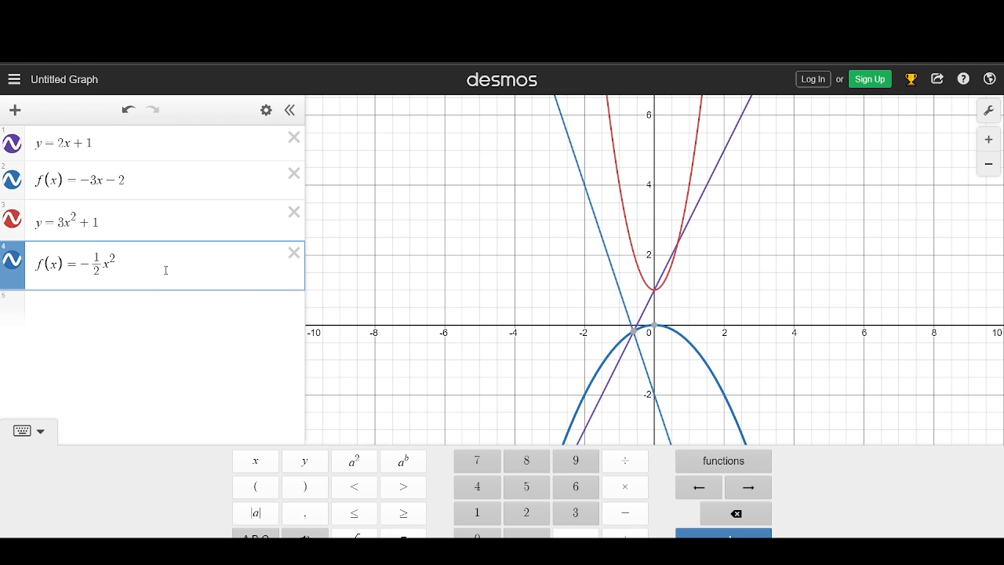
Step: Hide the graphs of all four existing expressions
left_click(14, 261)
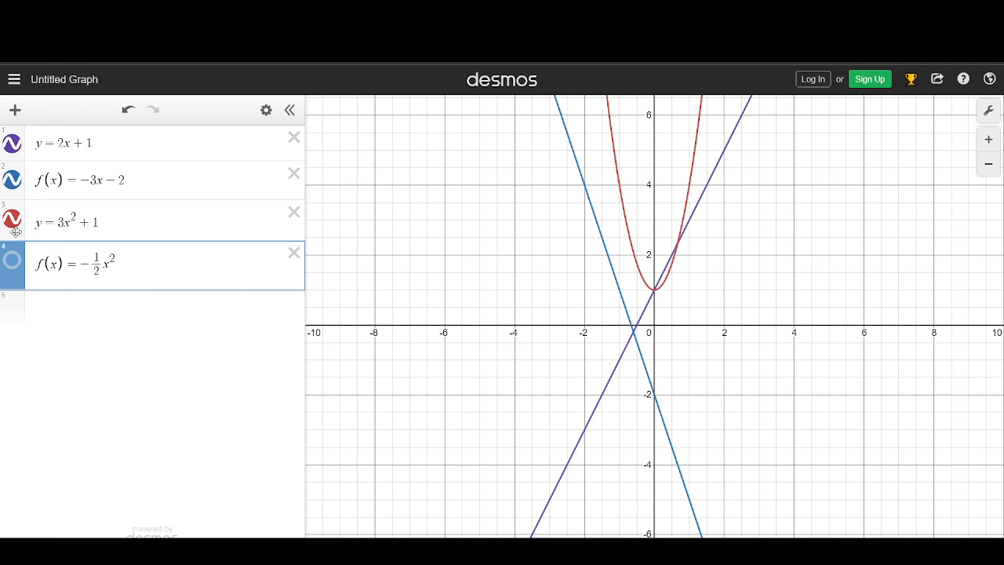
left_click(13, 221)
left_click(13, 181)
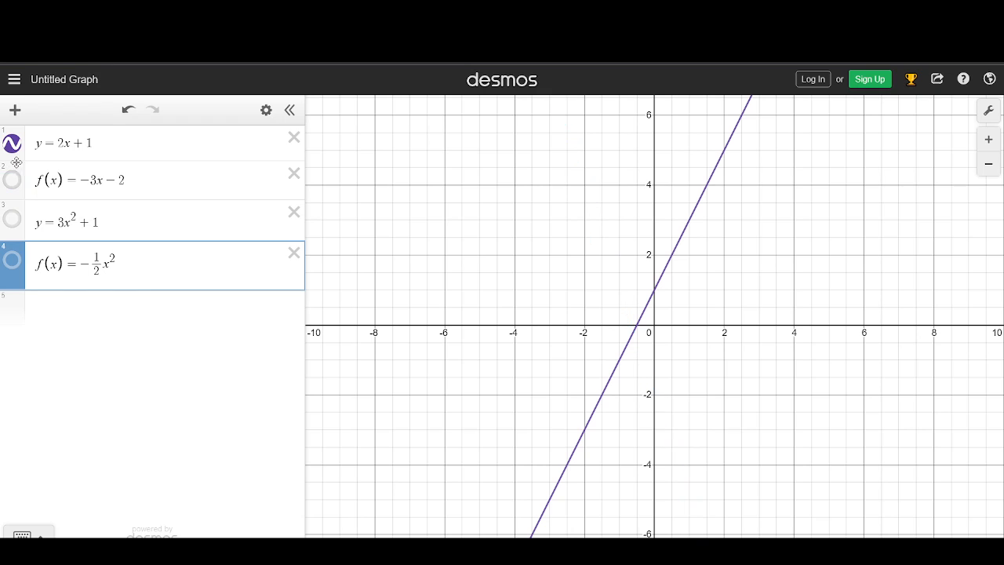
left_click(9, 142)
Step: Enter y = sin x + 1 as the fifth expression
left_click(105, 325)
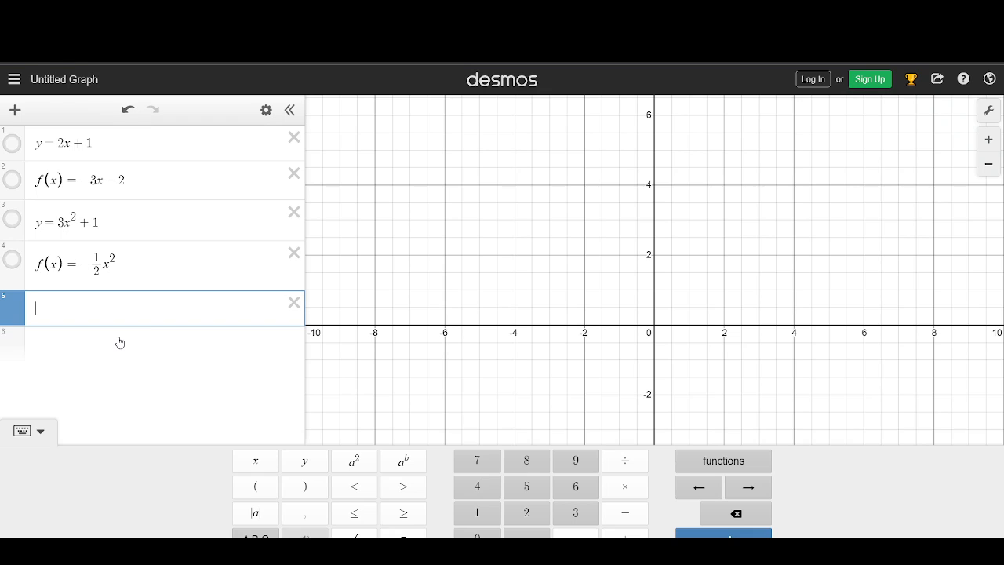
type("y = sin x + 1")
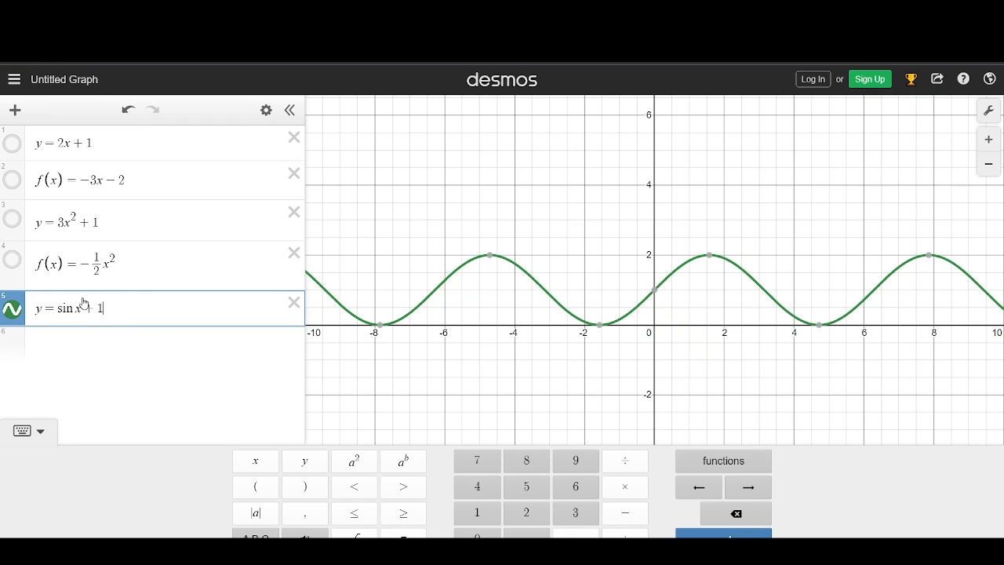
Step: Replace the right side of the fifth expression with sin(2x), picking sine from the keypad's trig functions
key("BackSpace")
key("BackSpace")
key("BackSpace")
key("BackSpace")
key("BackSpace")
key("BackSpace")
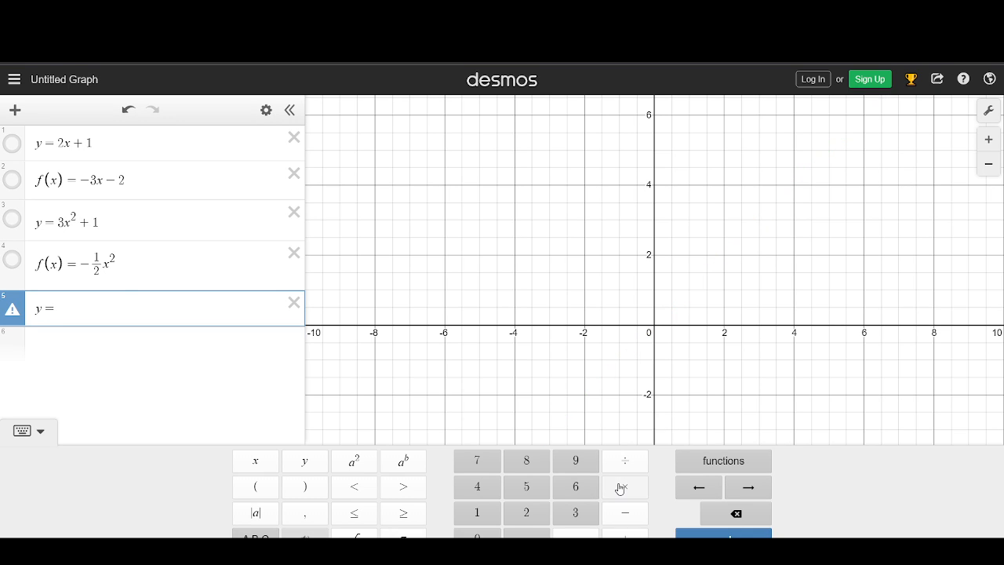
left_click(723, 463)
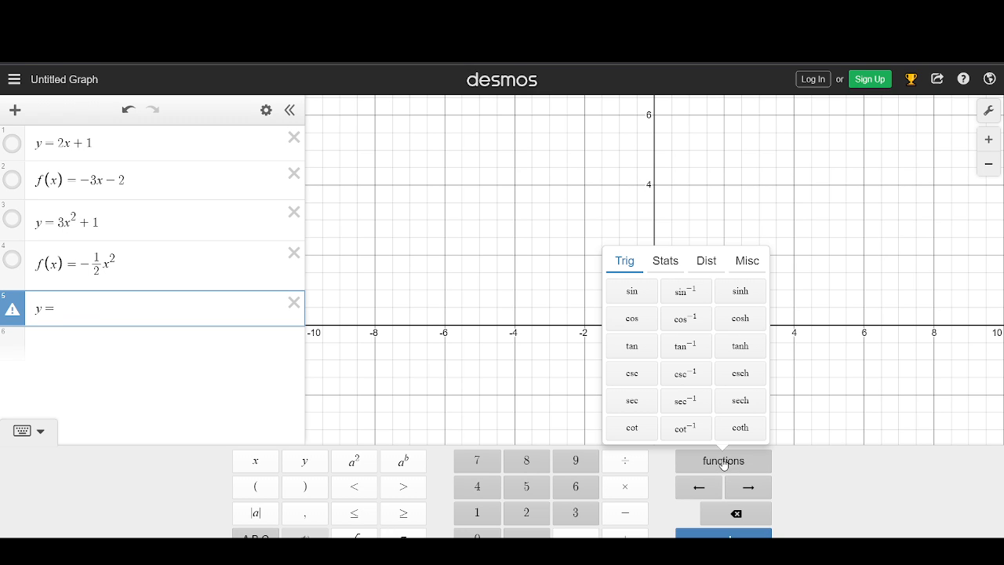
left_click(631, 291)
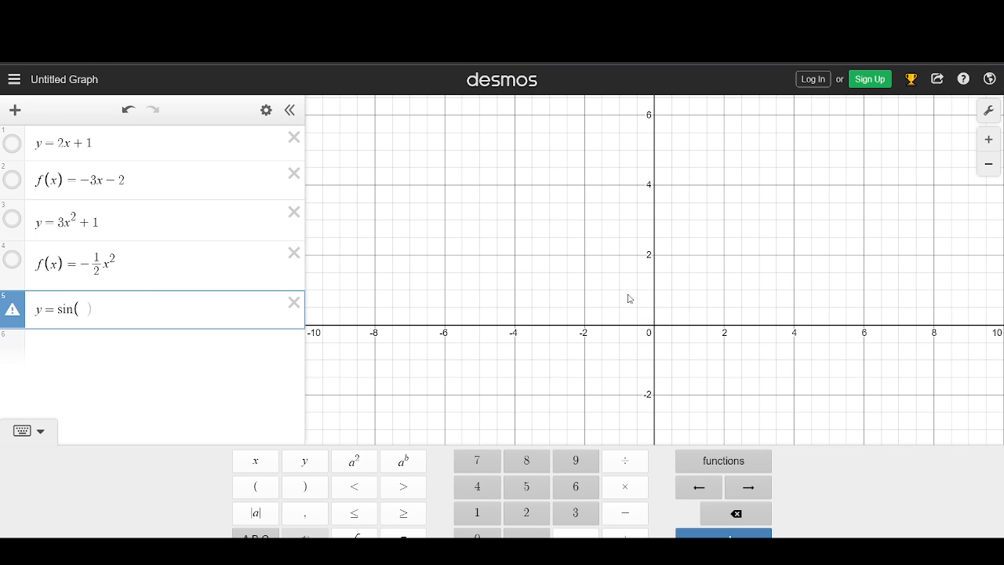
type("2x")
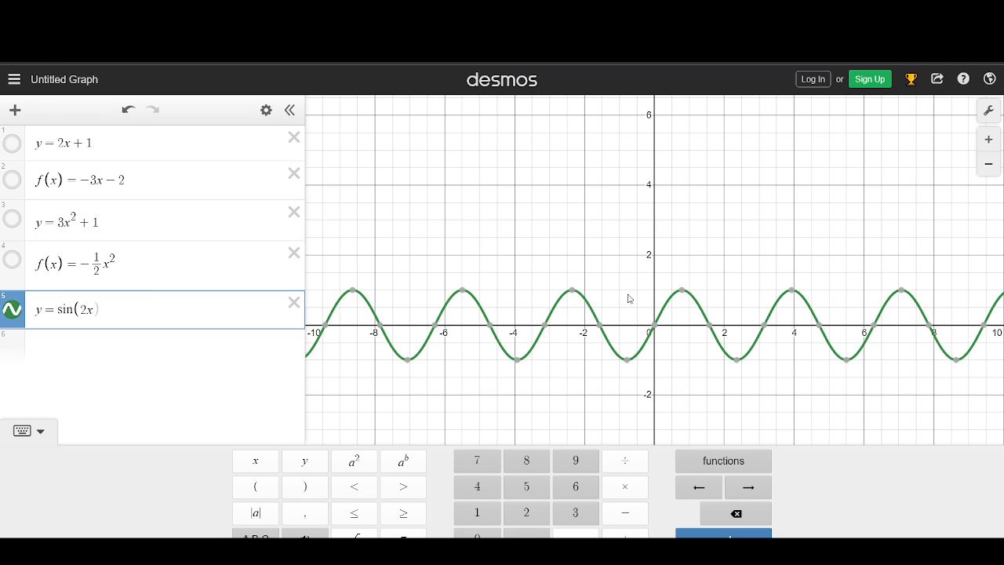
type(")")
Step: Restrict the domain of y = sin(2x) by adding {0 ≤ x ≤ 8} after the function
mouse_move(821, 334)
type("{0")
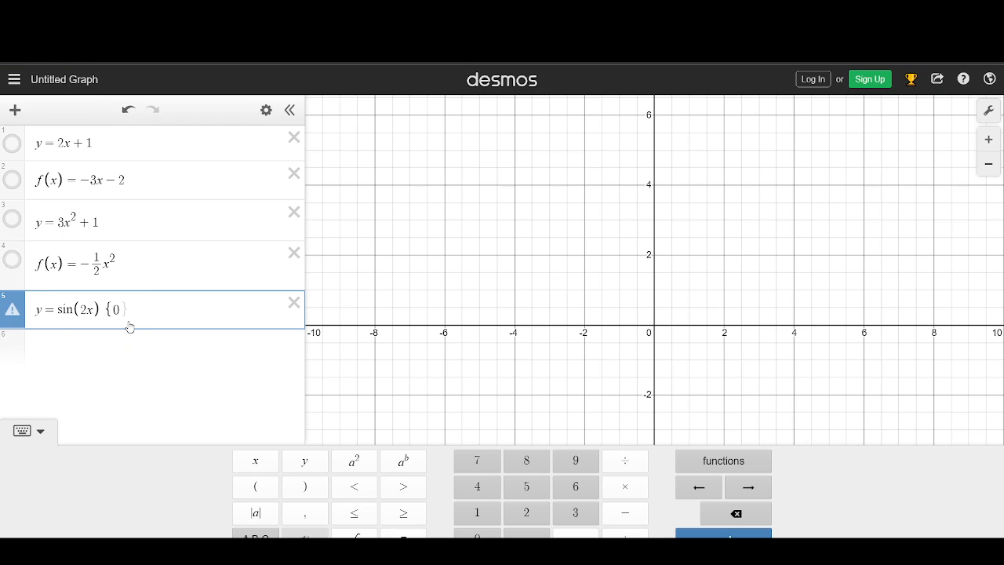
left_click(356, 516)
type("x")
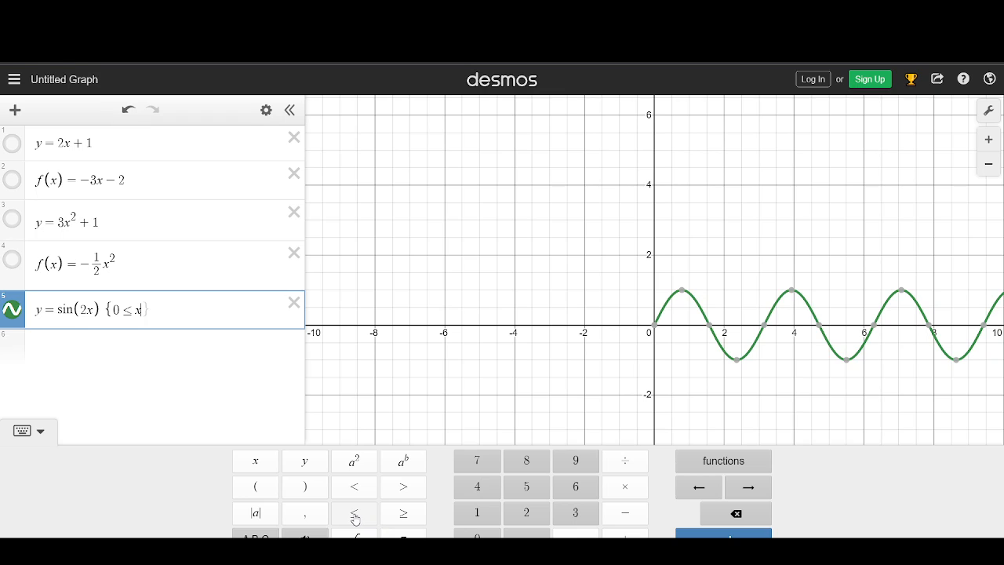
left_click(356, 516)
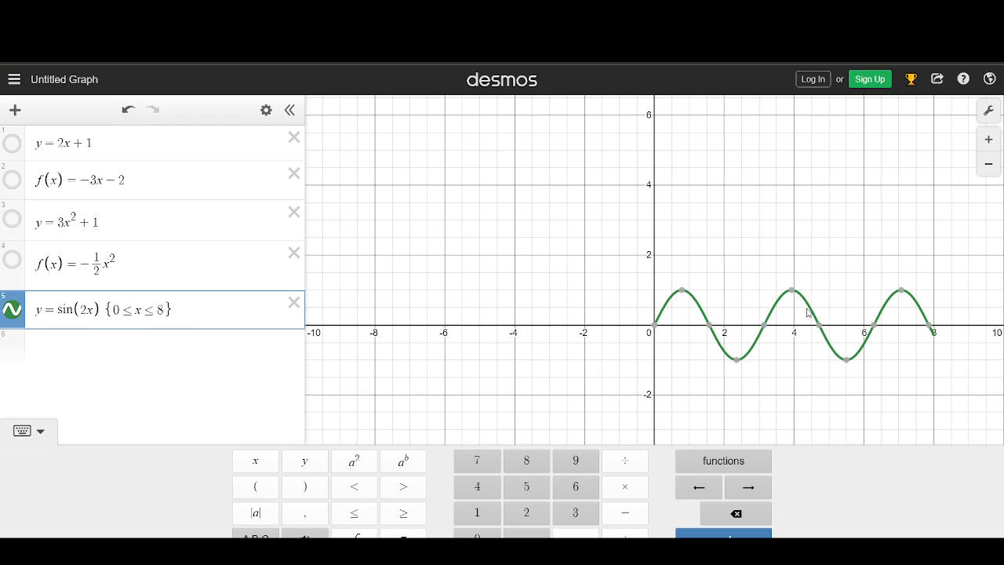
Step: Change the restriction on the sine function to limit y instead of x, as {0 ≤ y ≤ 8}
left_click(158, 331)
key("BackSpace")
type("y")
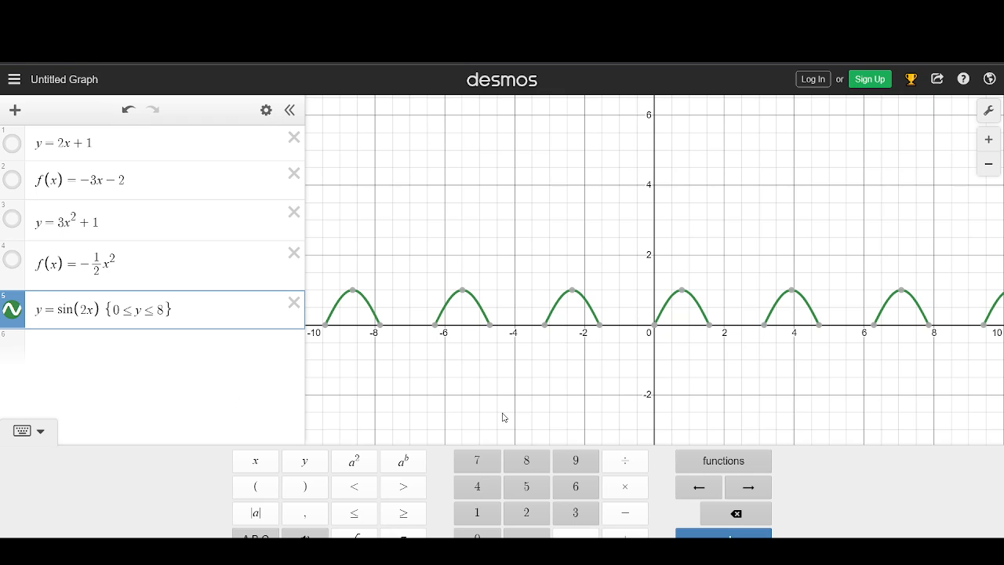
Step: Reduce the fifth expression to y = sin(x) by deleting the coefficient 2 and the braced restriction
left_click(171, 306)
key("BackSpace")
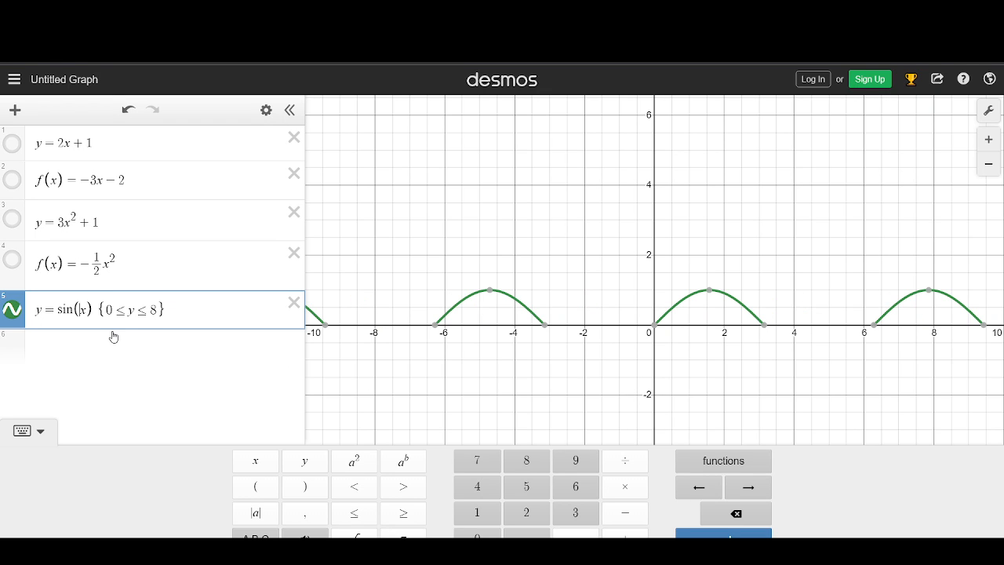
left_click_drag(99, 310, 166, 309)
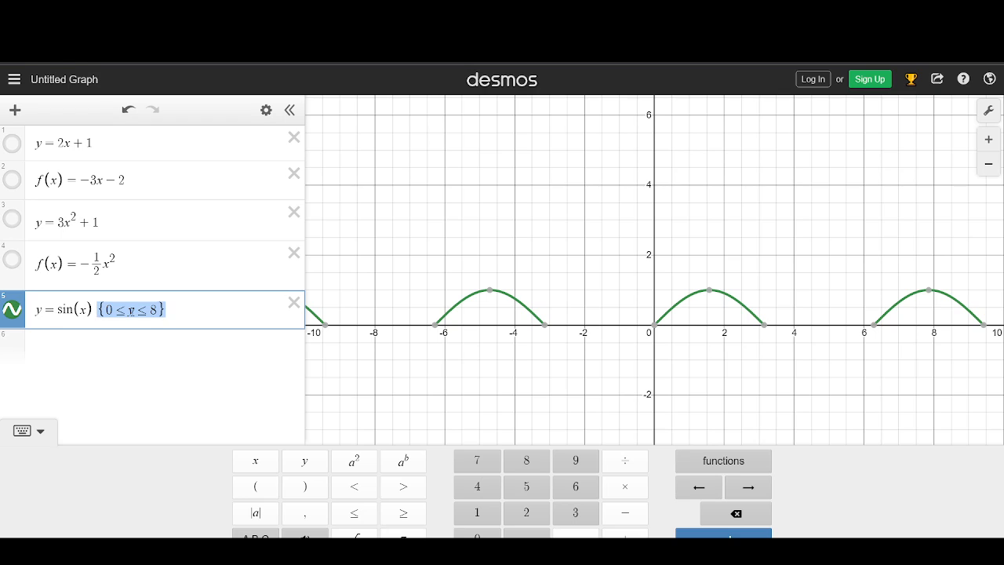
key("BackSpace")
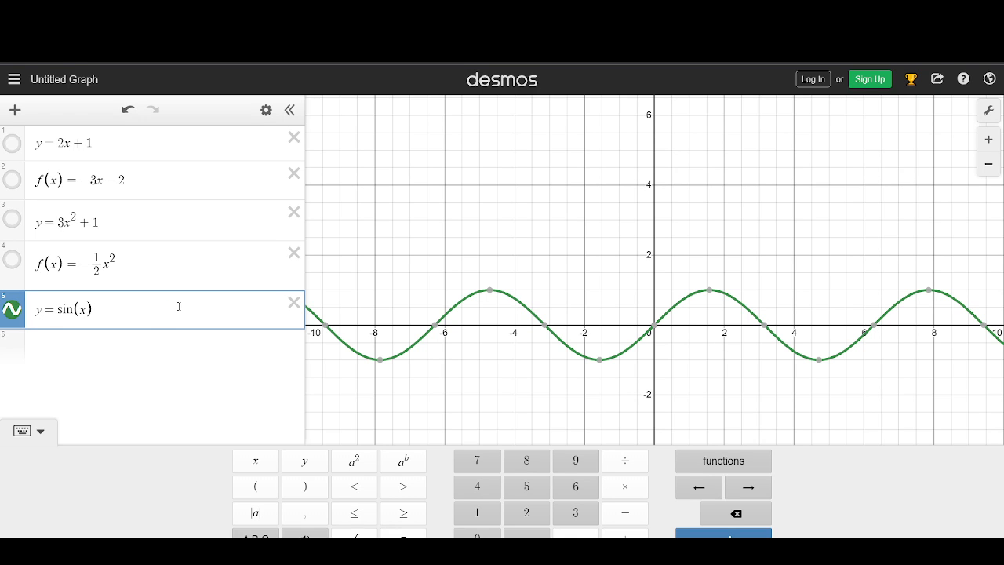
Step: Set the graph's x-axis range from 0 to 10 in the graph settings
mouse_move(870, 328)
left_click_drag(690, 387, 619, 406)
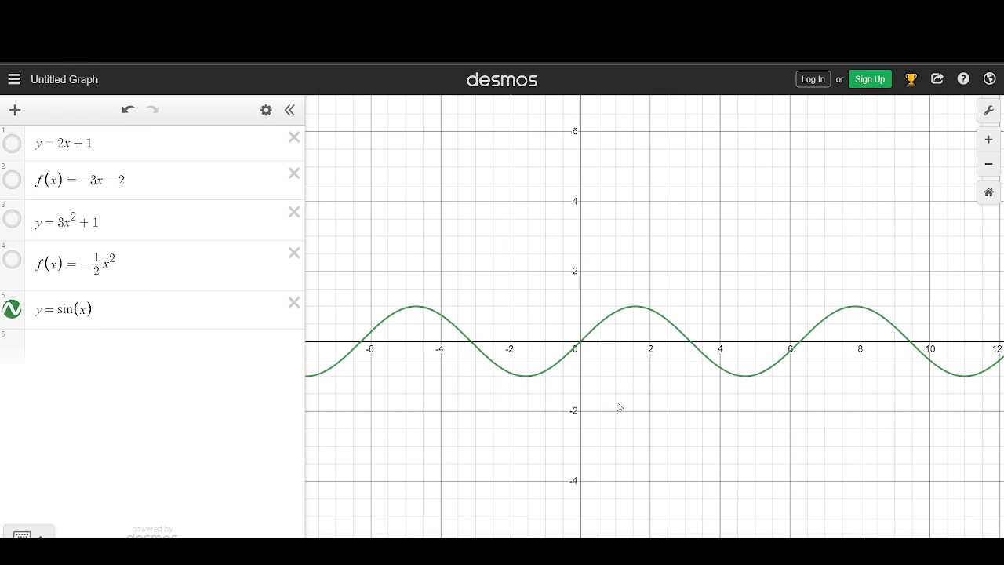
left_click(990, 116)
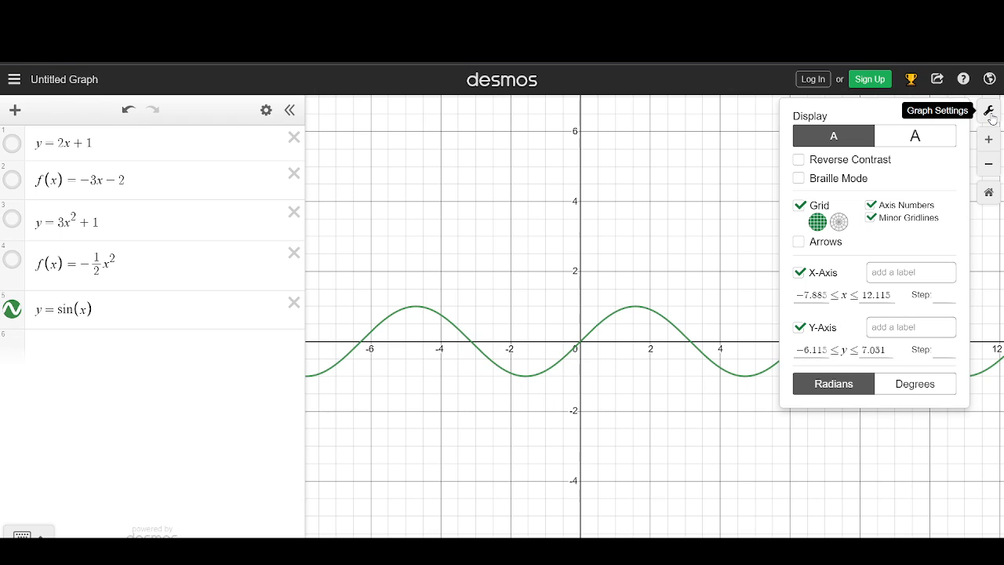
left_click(804, 298)
left_click_drag(812, 301, 882, 301)
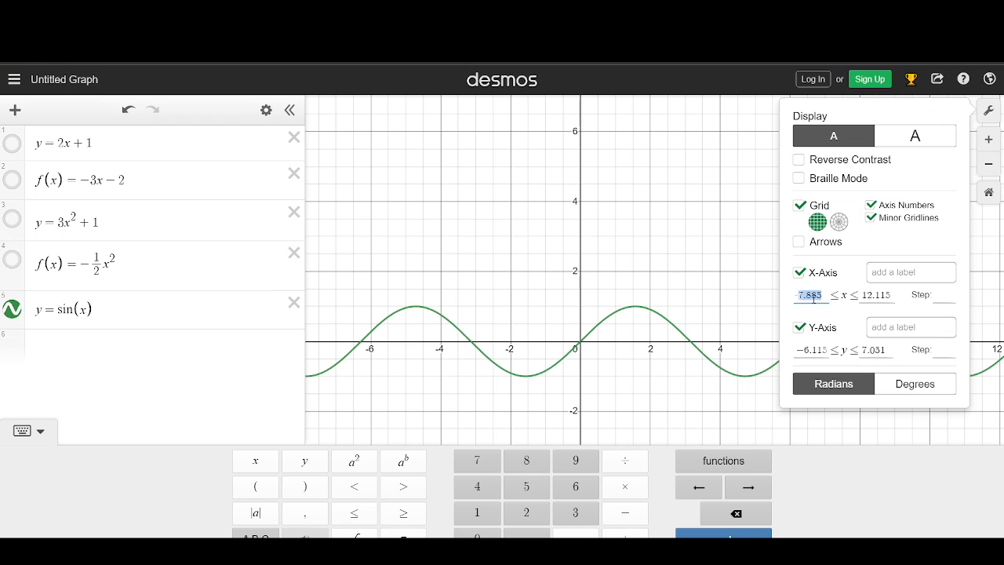
type("0")
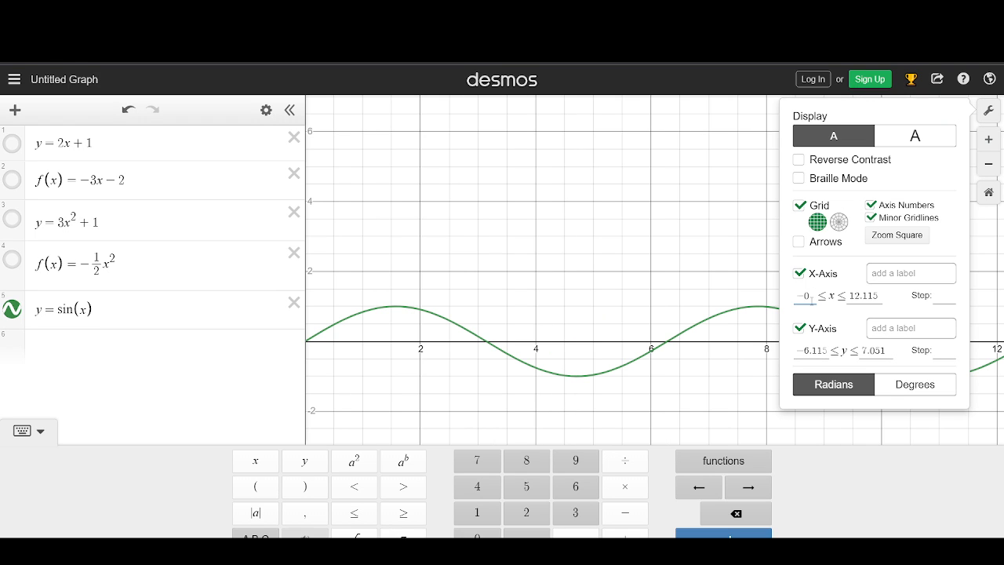
left_click(863, 296)
left_click_drag(849, 296, 896, 304)
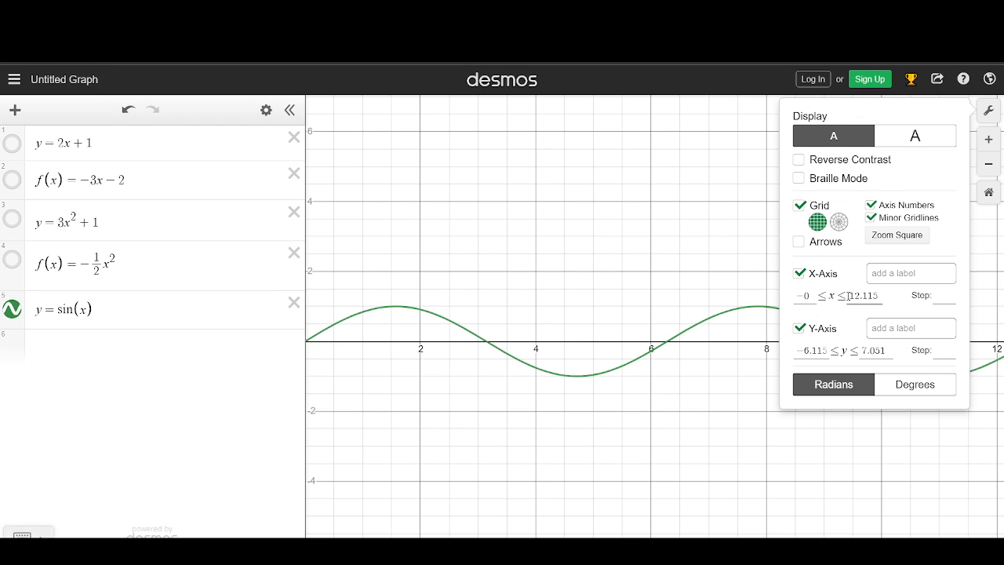
key("BackSpace")
type("0")
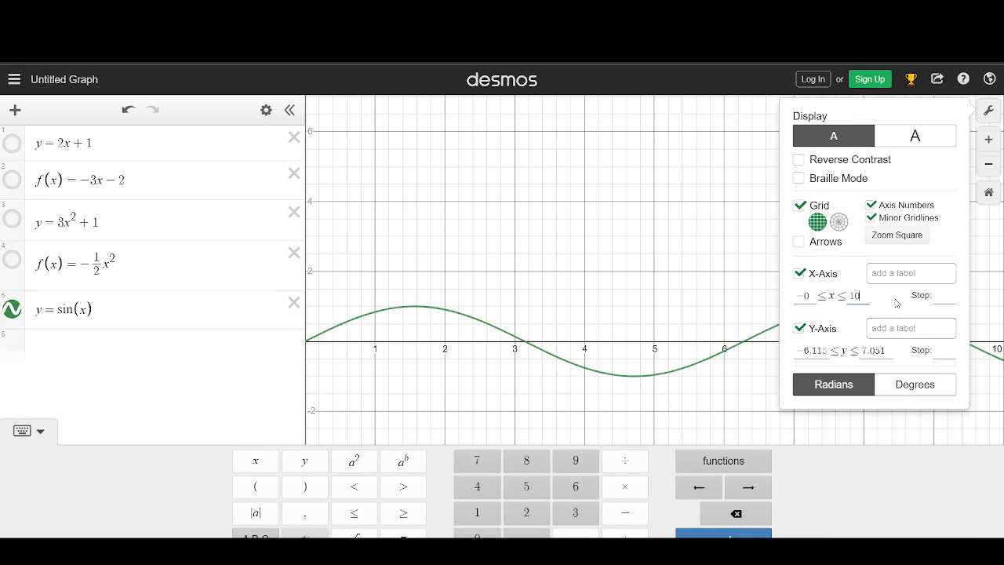
left_click(608, 401)
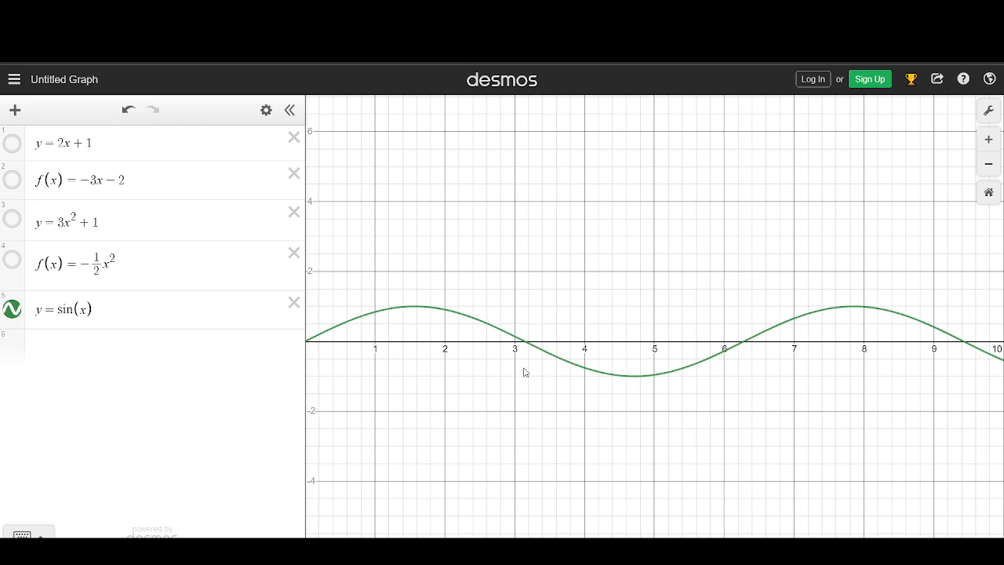
Step: Collapse the expression list to widen the graph and bring the list back
left_click_drag(323, 378, 324, 380)
left_click(289, 110)
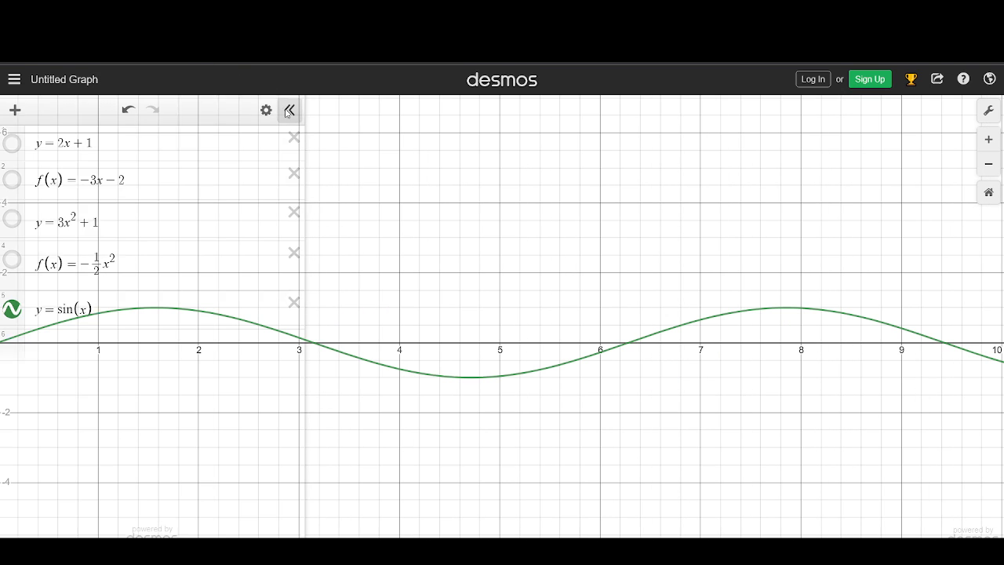
left_click(14, 110)
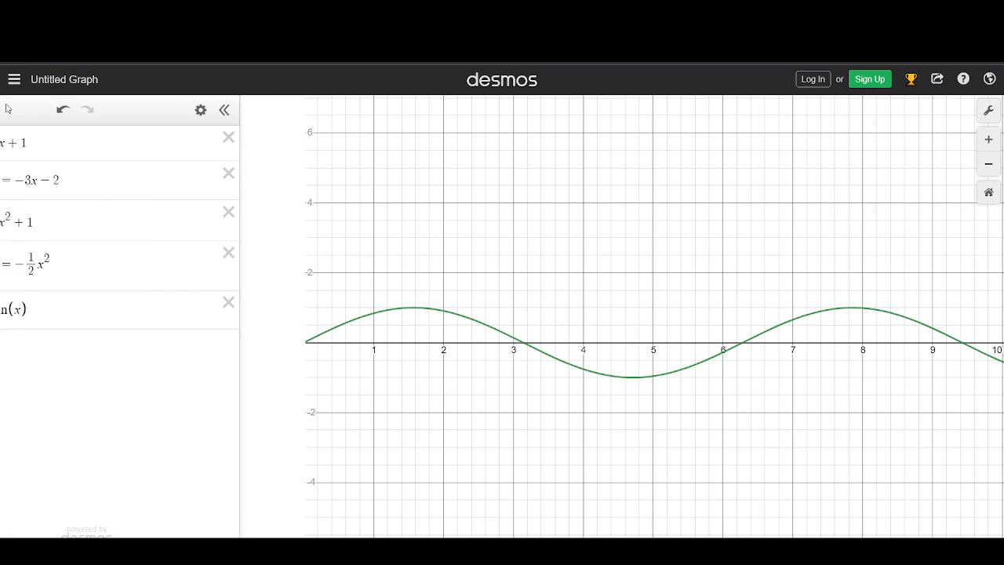
Step: Switch the graph's angle unit from radians to degrees
left_click(988, 110)
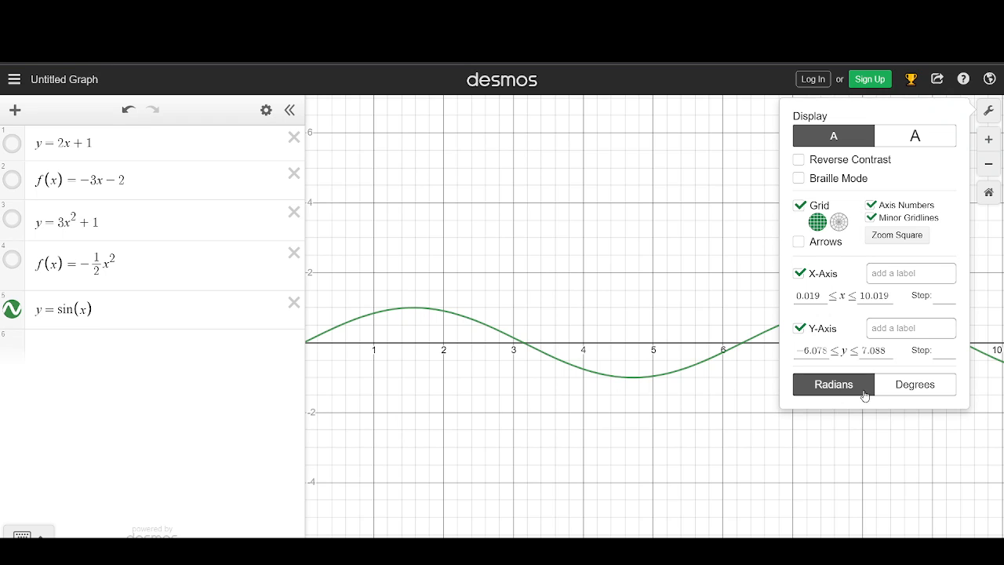
left_click(909, 387)
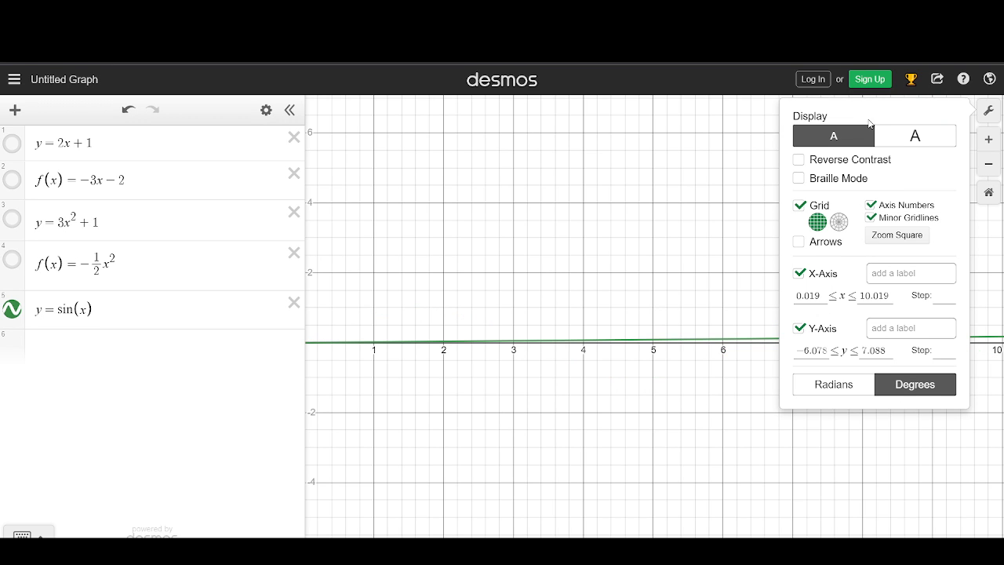
left_click(682, 181)
Step: Set the x-axis range from 0 to 360 for the sine graph in degrees
scroll(704, 280, "down", 1)
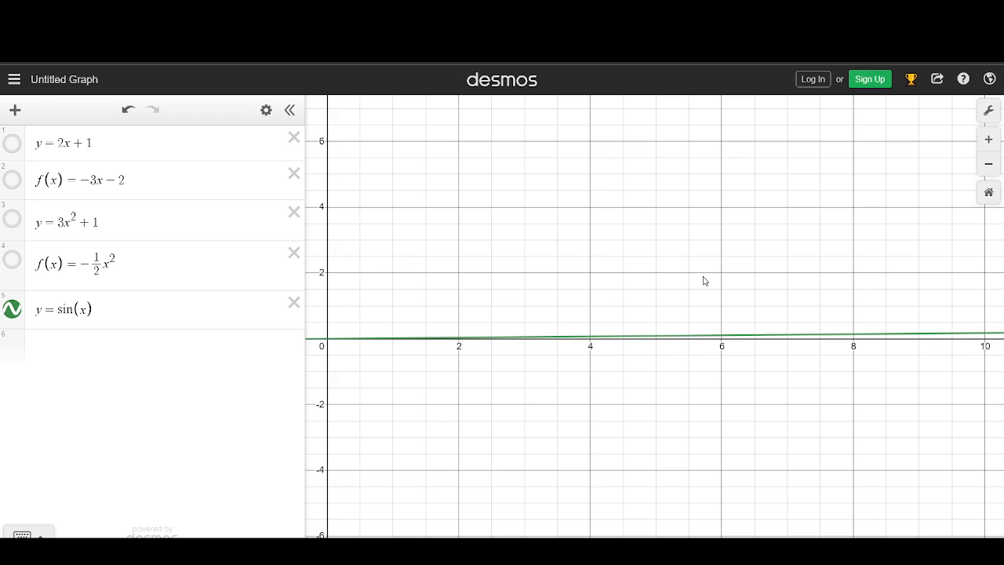
scroll(704, 281, "down", 2)
scroll(704, 280, "up", 3)
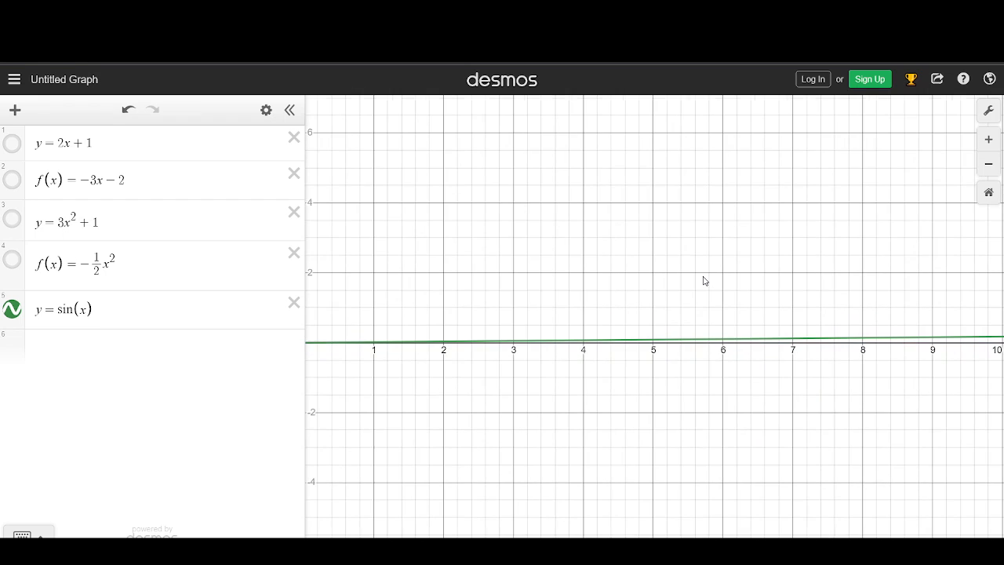
scroll(704, 281, "up", 1)
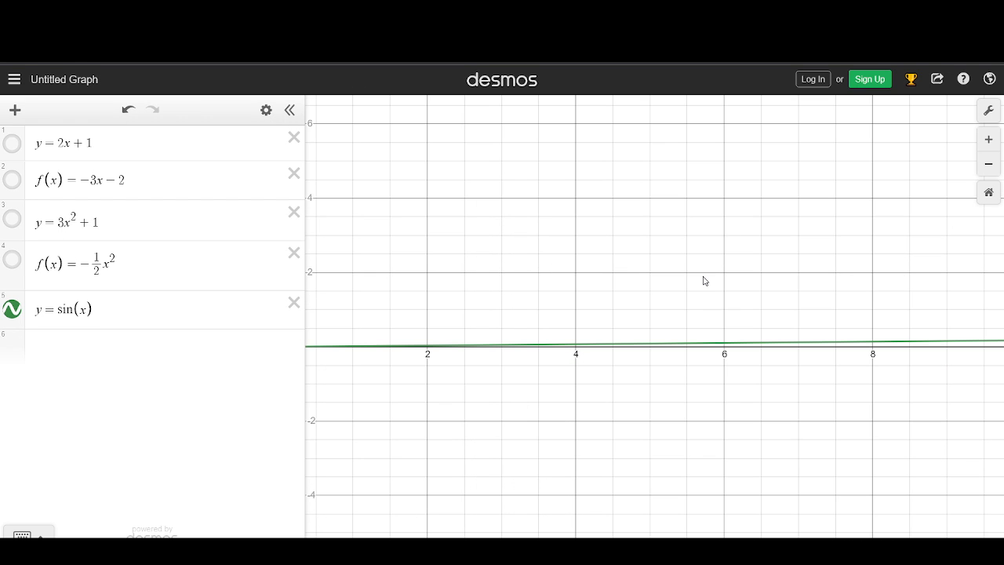
left_click(987, 112)
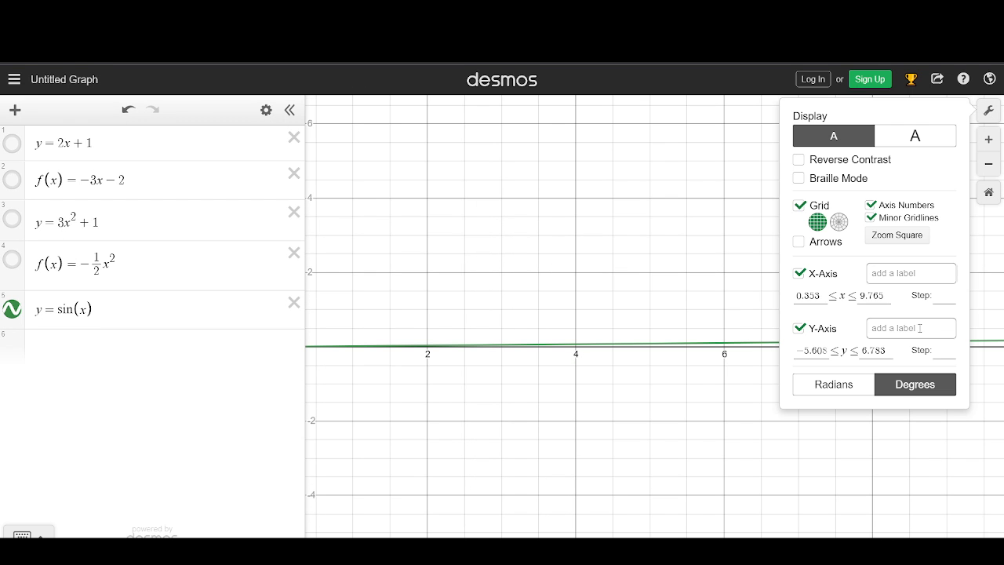
left_click(865, 305)
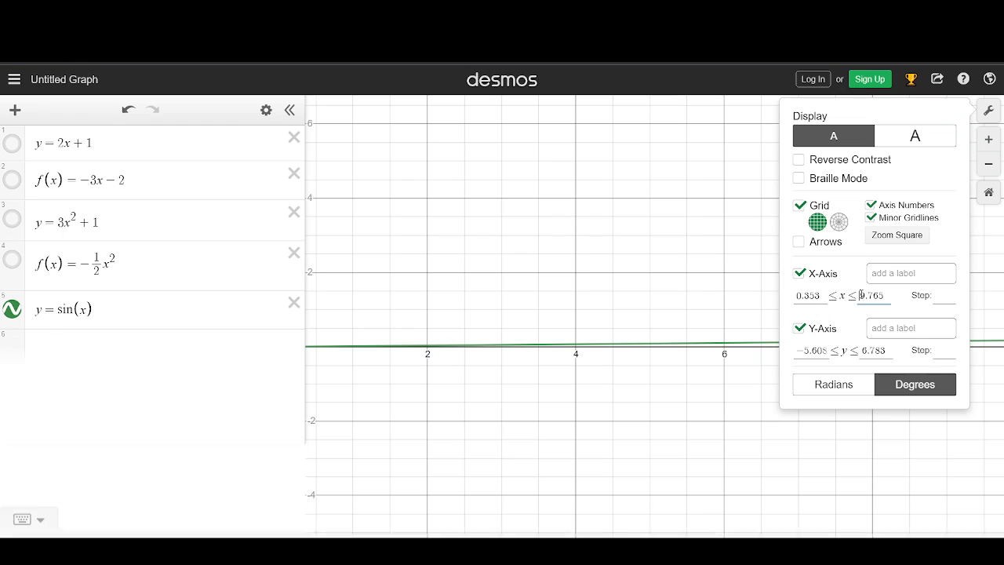
left_click_drag(823, 295, 775, 297)
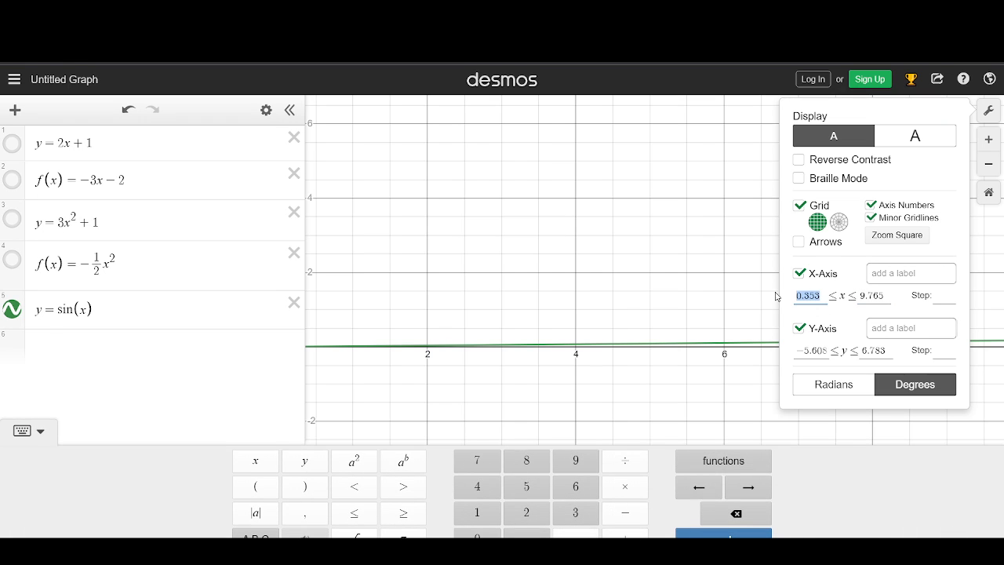
type("0")
left_click_drag(879, 296, 834, 295)
type("360")
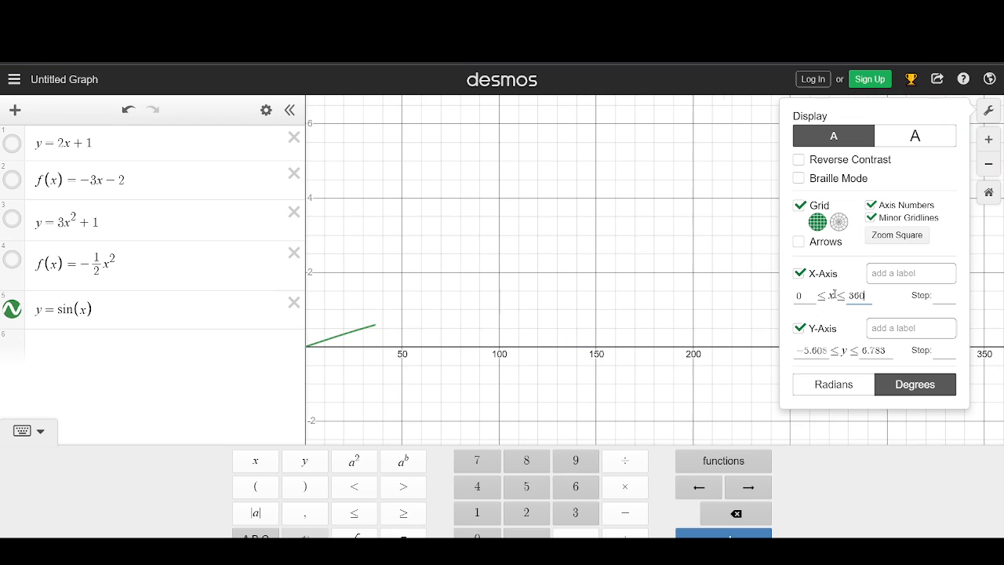
Step: Close the graph settings, reopen them to switch the minor gridlines off and back on, and return to the graph
left_click(650, 199)
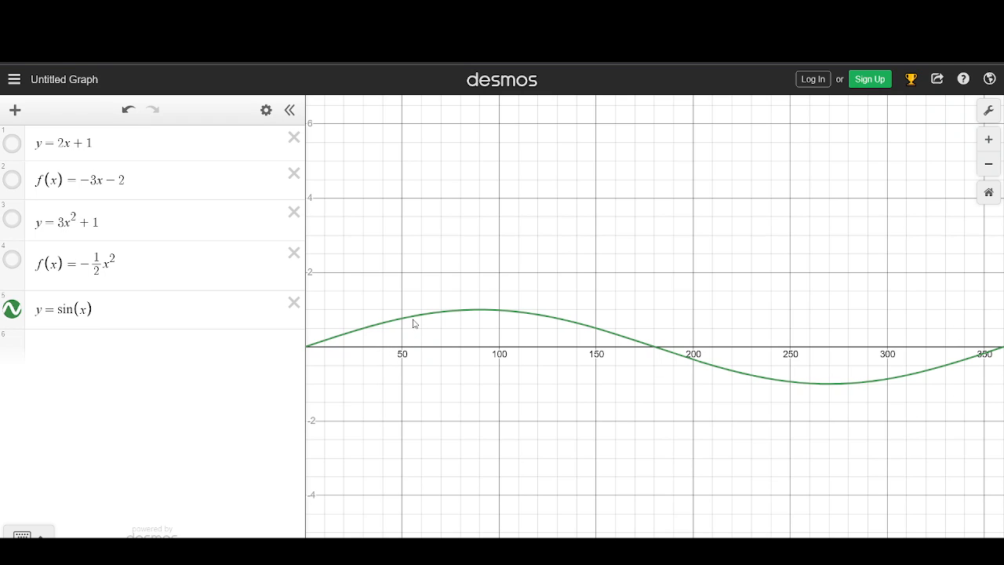
left_click(985, 112)
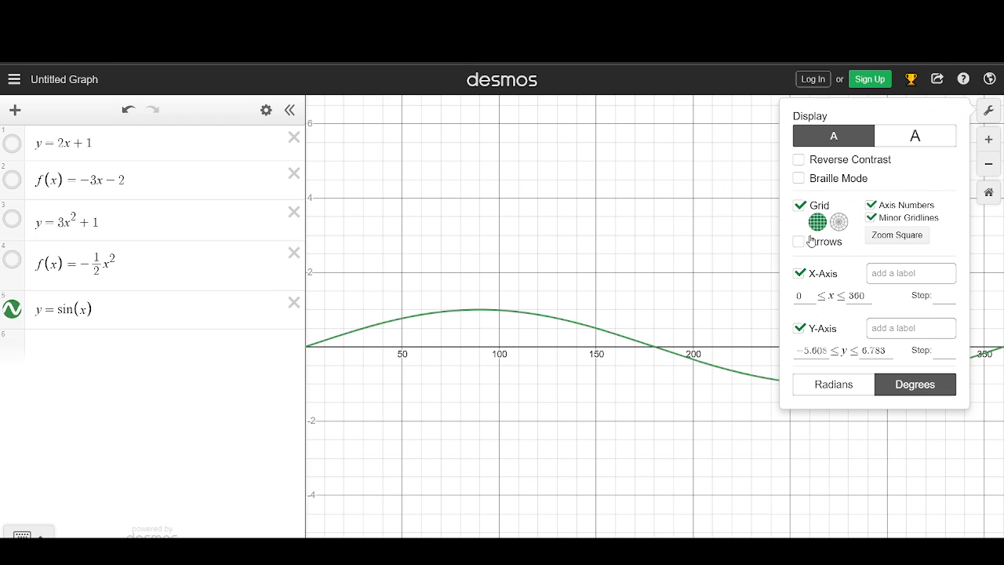
left_click(871, 218)
left_click(871, 218)
left_click(627, 207)
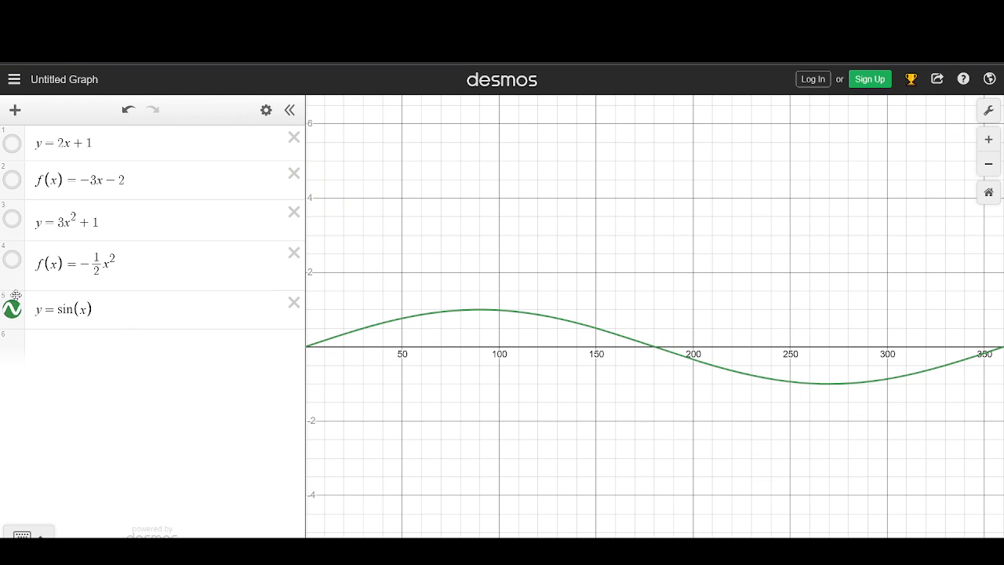
Step: Delete the expressions y = 2x + 1, y = 3x² + 1 and f(x) = −3x − 2 from the expression list
left_click(293, 139)
left_click(293, 173)
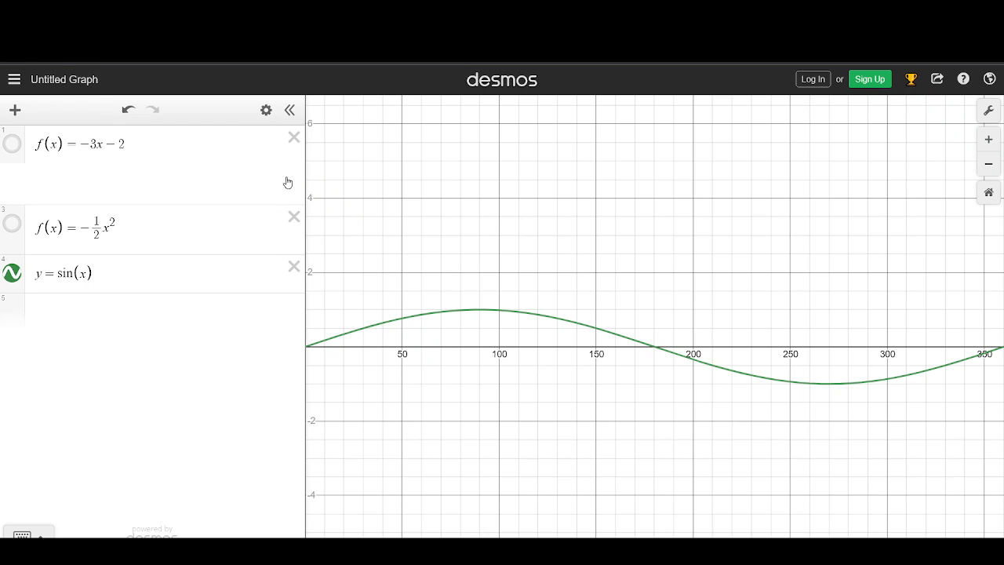
left_click(293, 138)
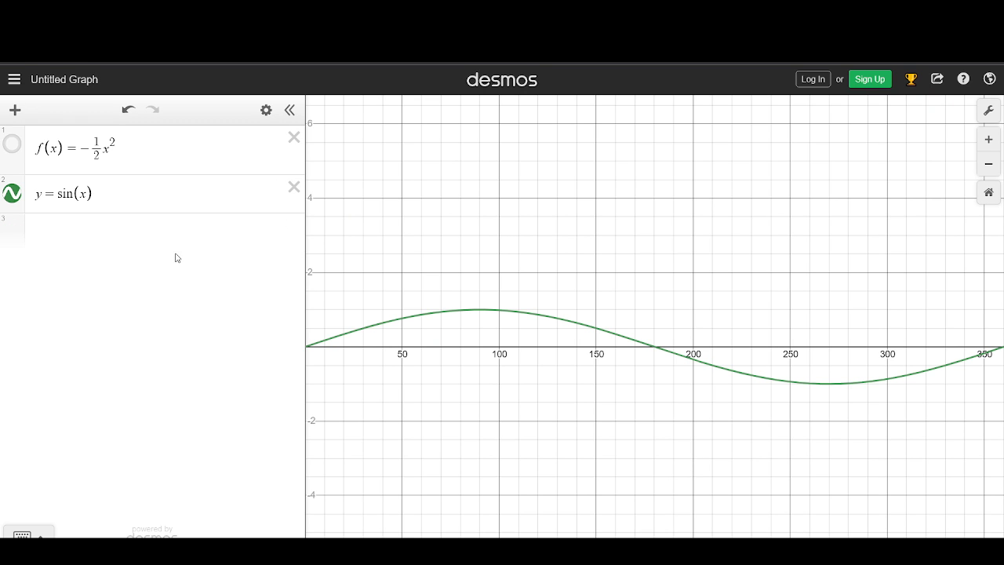
Step: Show the graph of f(x) = −½x² together with the sine curve, with the origin and negative x-values in view
left_click(11, 144)
left_click_drag(438, 413, 478, 401)
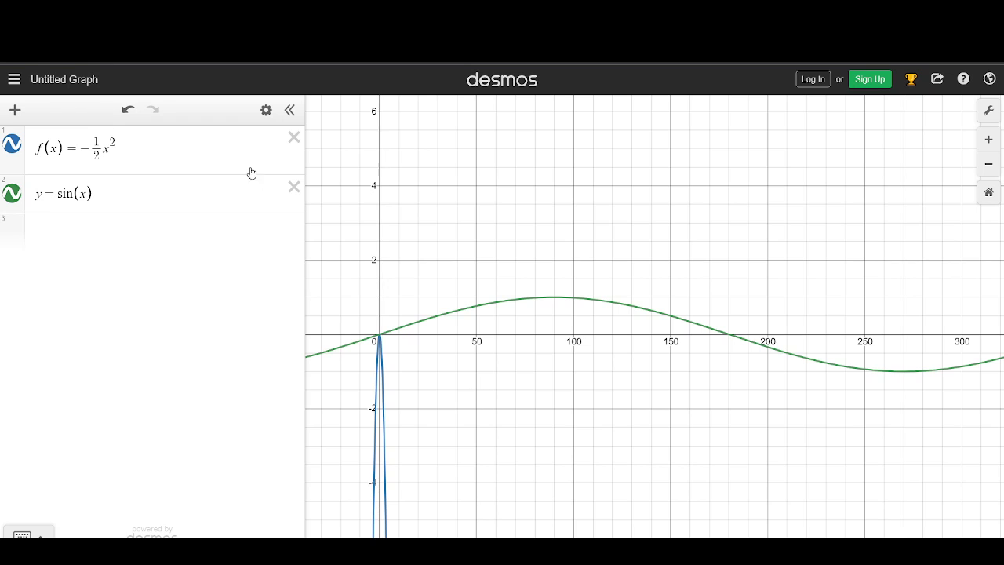
scroll(335, 224, "up", 1)
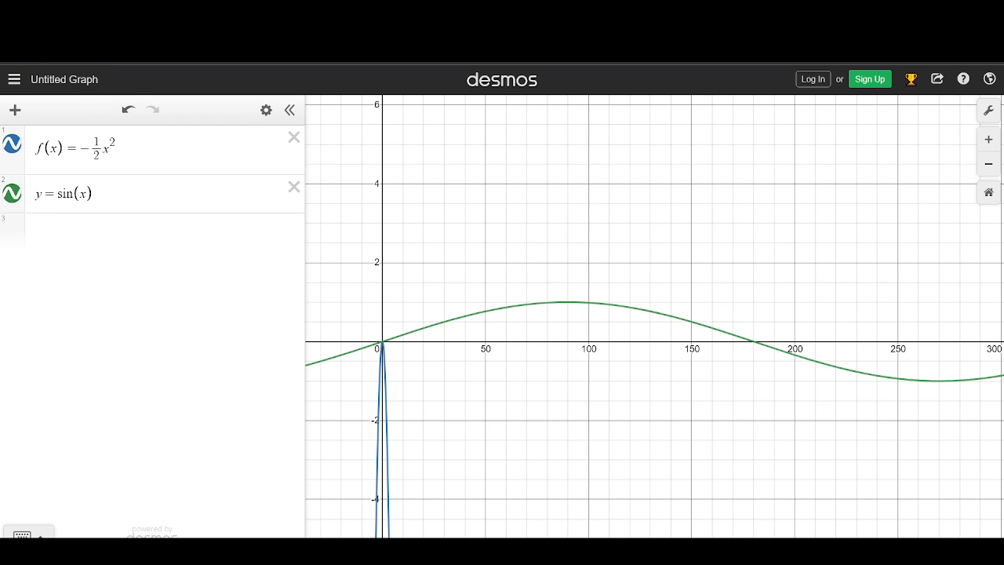
Step: Look at the log-in option and the list of example graphs, and return to the current graph
left_click(15, 82)
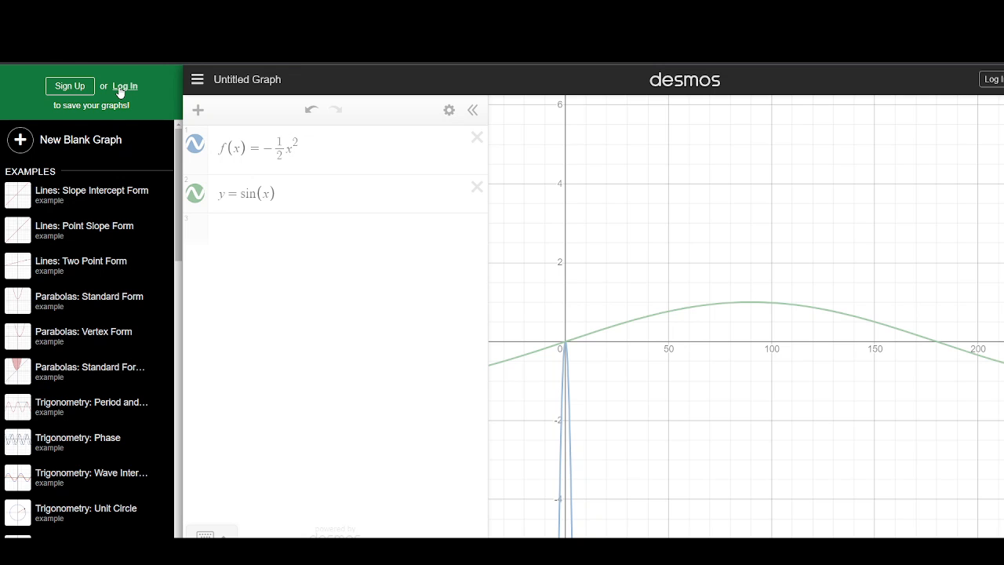
key("ctrl+o")
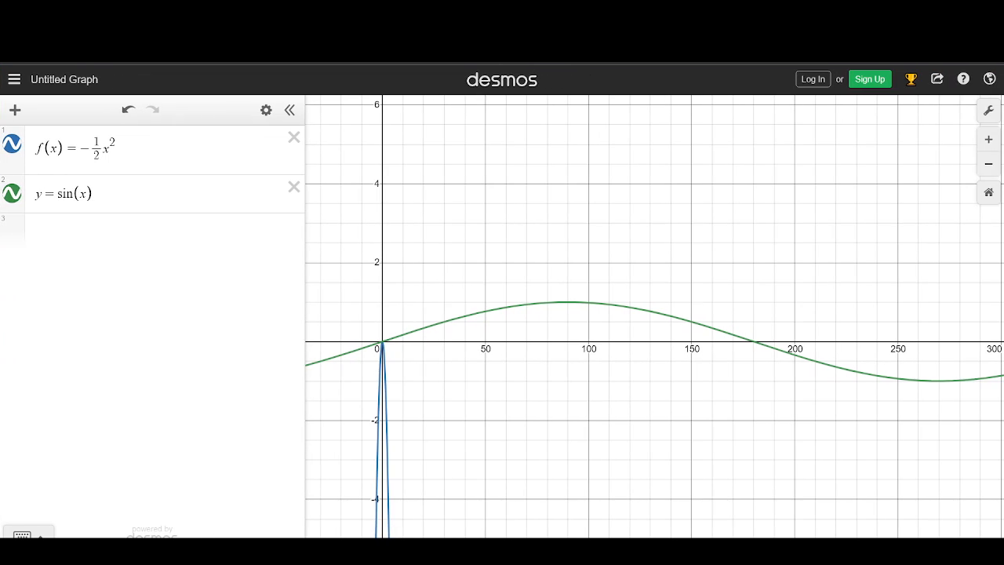